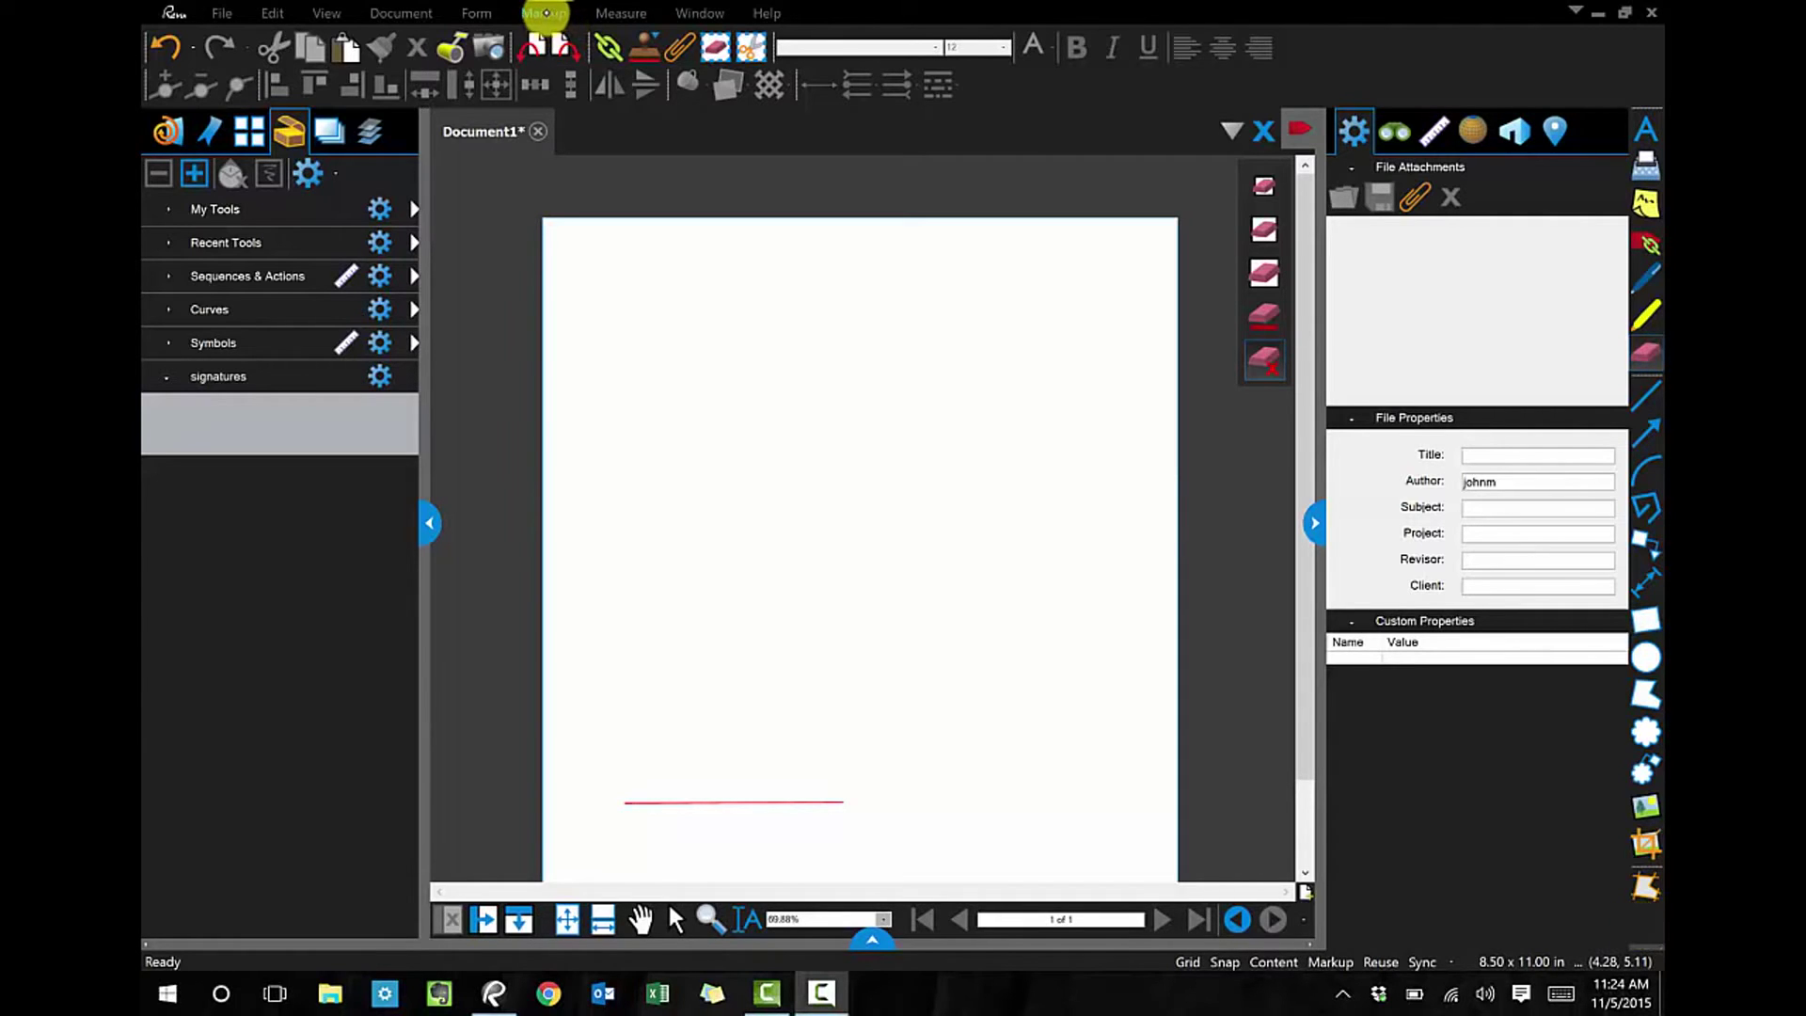
With the freehand Pen, draw a cursive signature, a printed name below it, and the initials JD
left_click(827, 62)
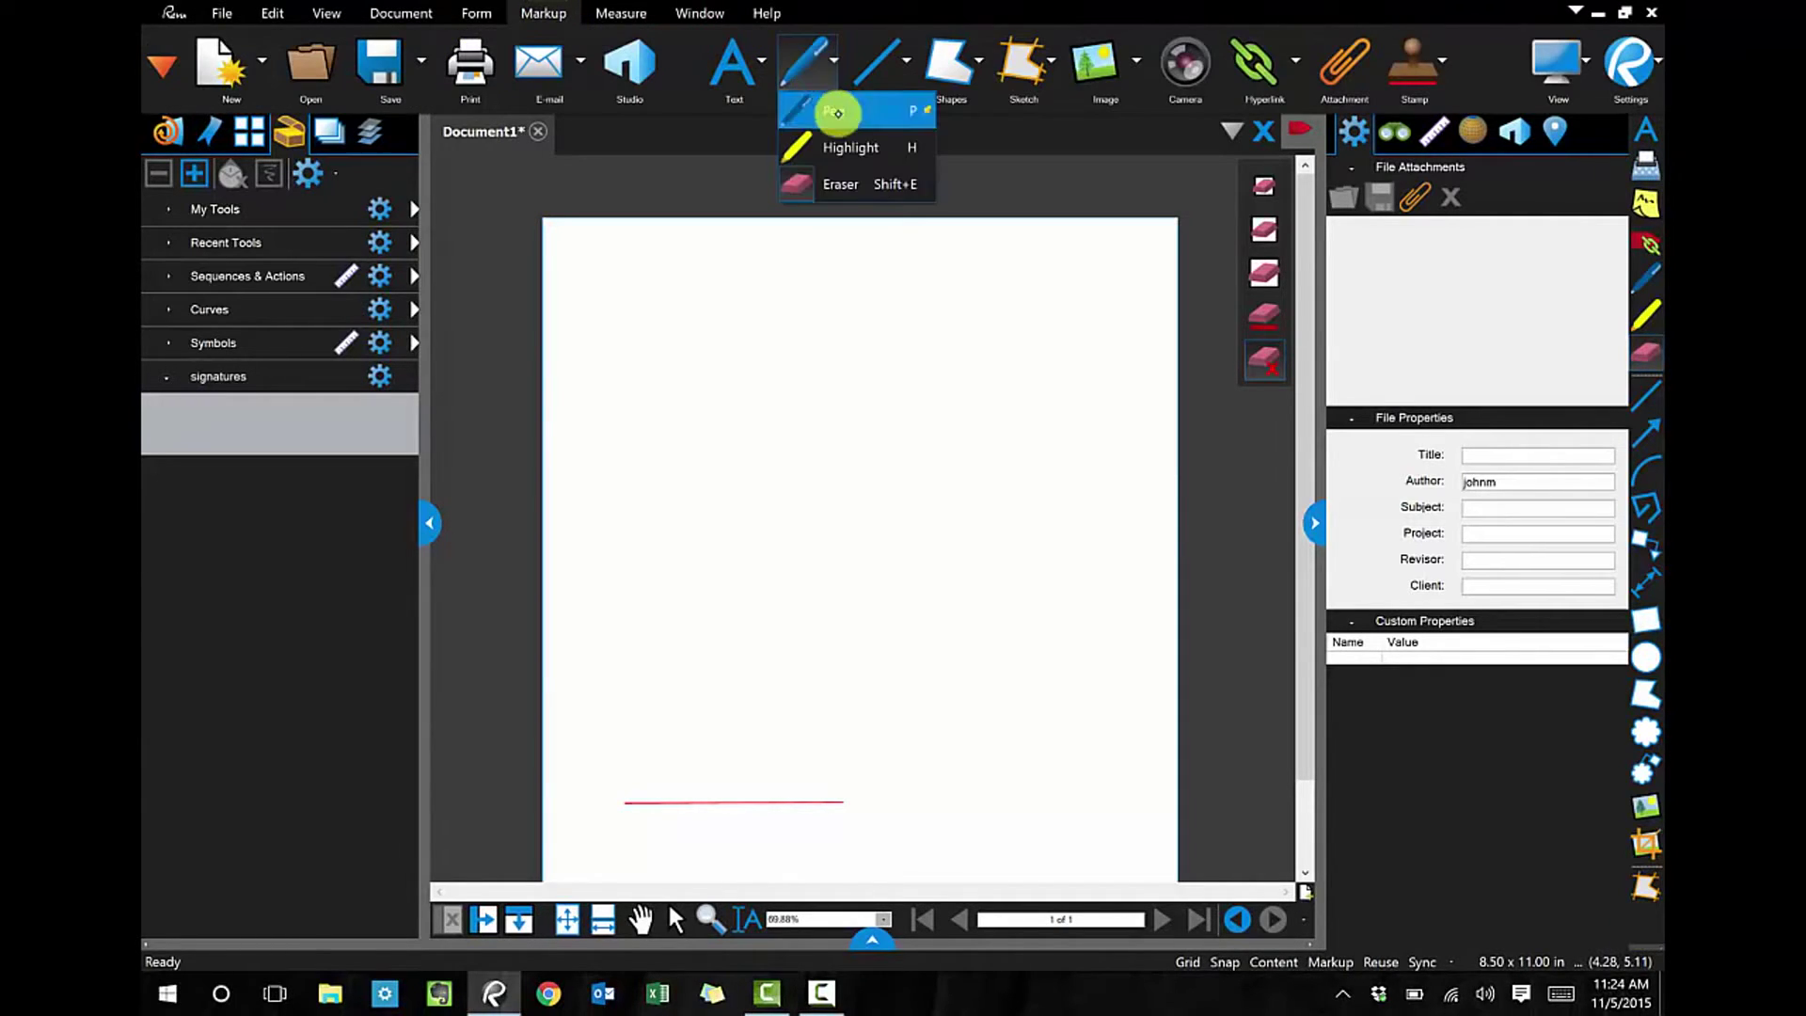
left_click(831, 113)
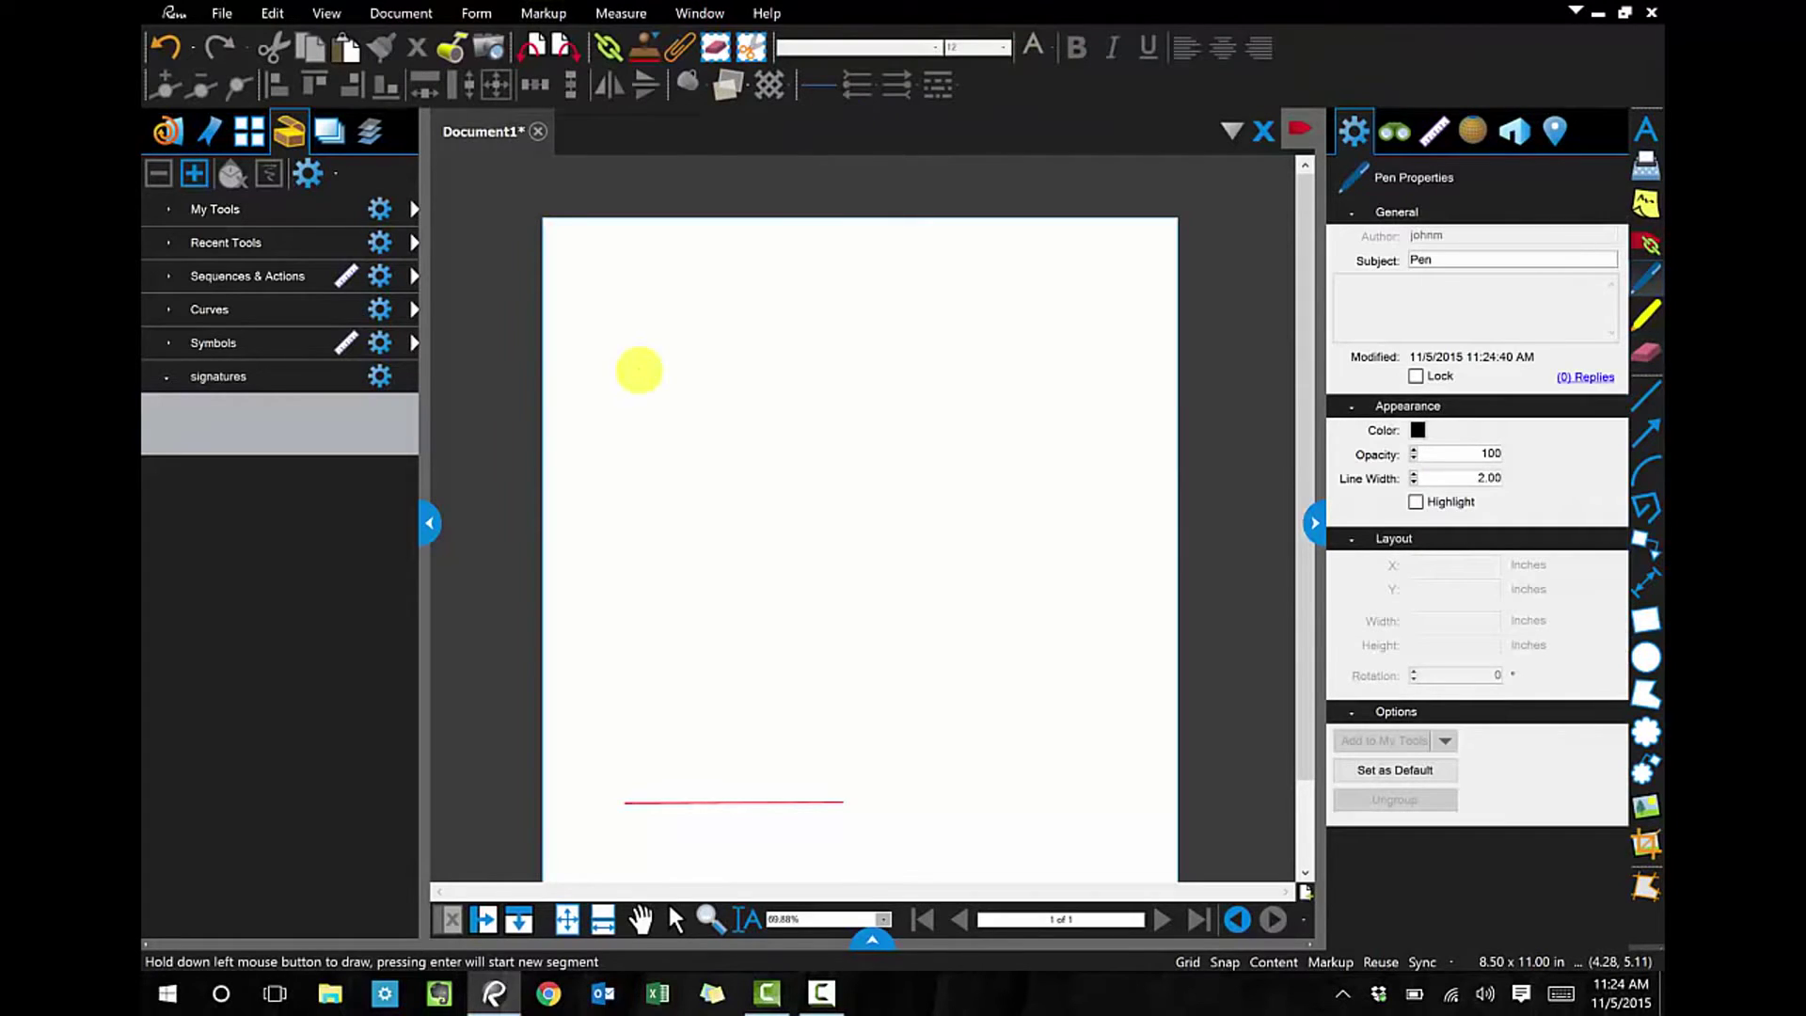
mouse_move(591, 321)
left_mouse_down()
mouse_move(612, 354)
mouse_move(665, 343)
mouse_move(730, 366)
mouse_move(803, 338)
mouse_move(874, 346)
left_mouse_up()
mouse_move(645, 427)
left_mouse_down()
mouse_move(633, 455)
mouse_move(779, 452)
mouse_move(829, 429)
mouse_move(827, 450)
left_mouse_up()
mouse_move(646, 519)
left_mouse_down()
mouse_move(644, 556)
mouse_move(686, 517)
mouse_move(684, 550)
left_mouse_up()
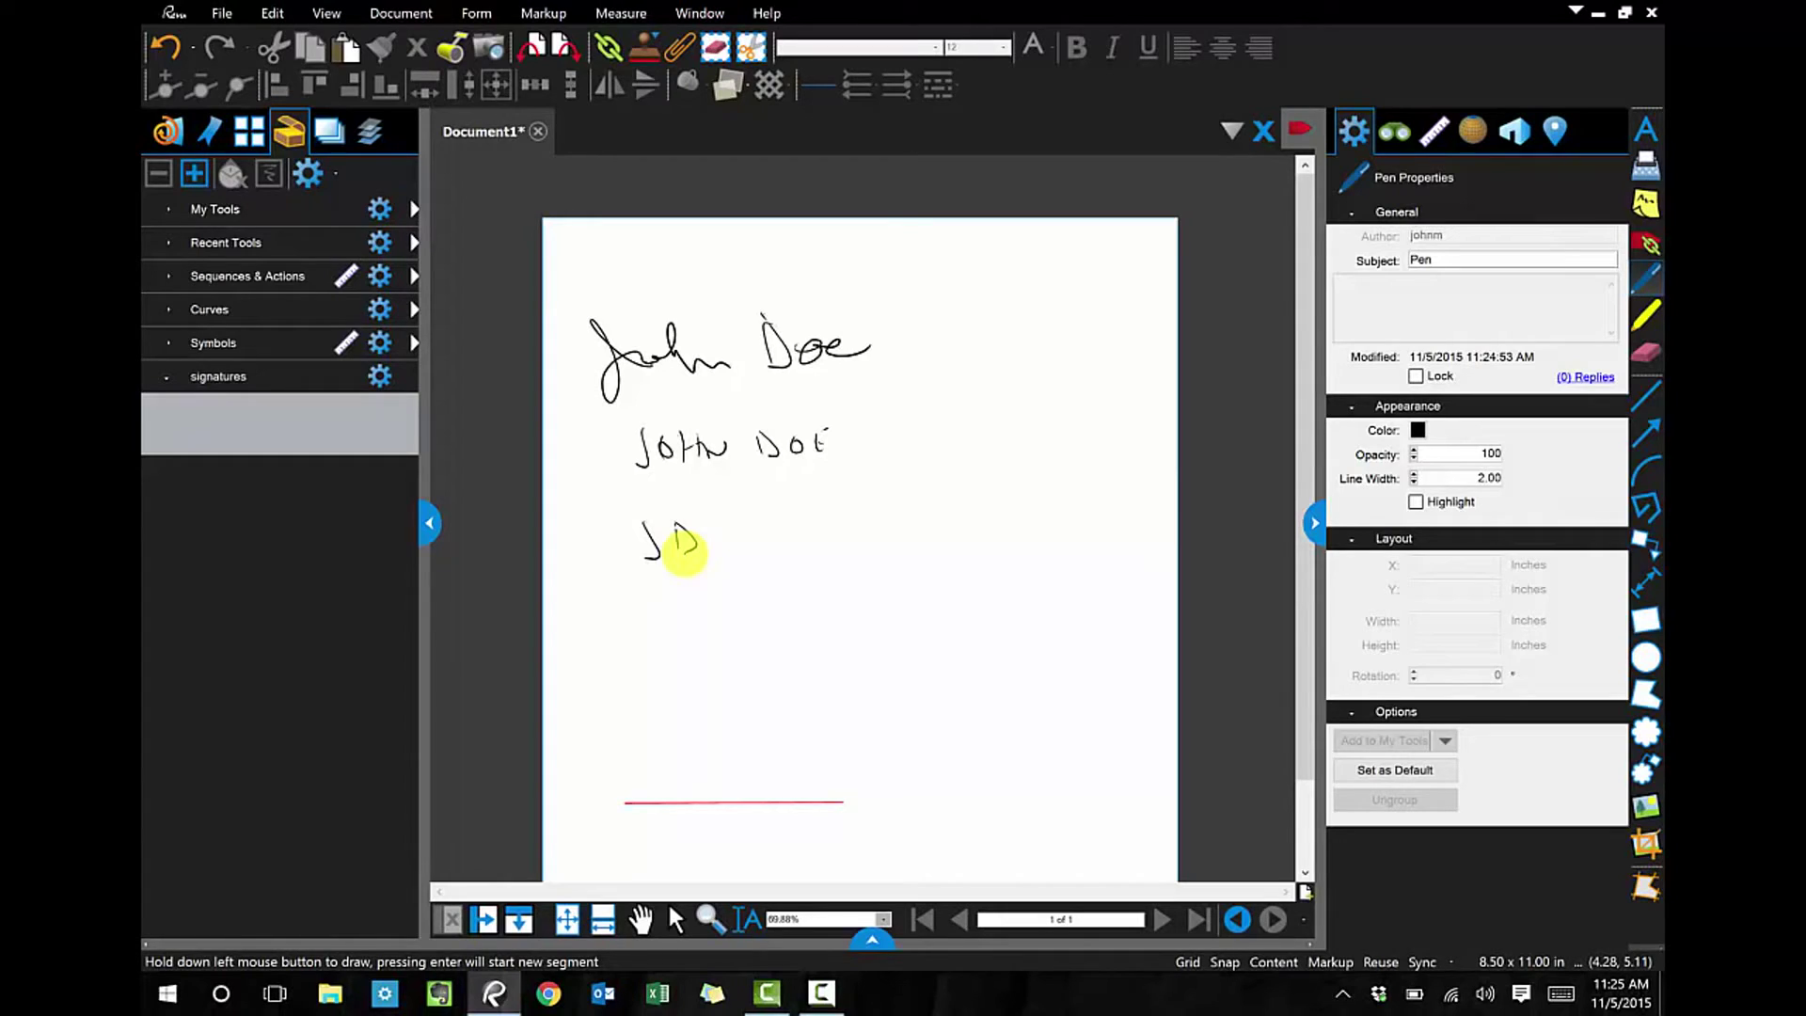
Lasso-select the handwritten JD initials and add them to the signatures tool set
left_click(248, 381)
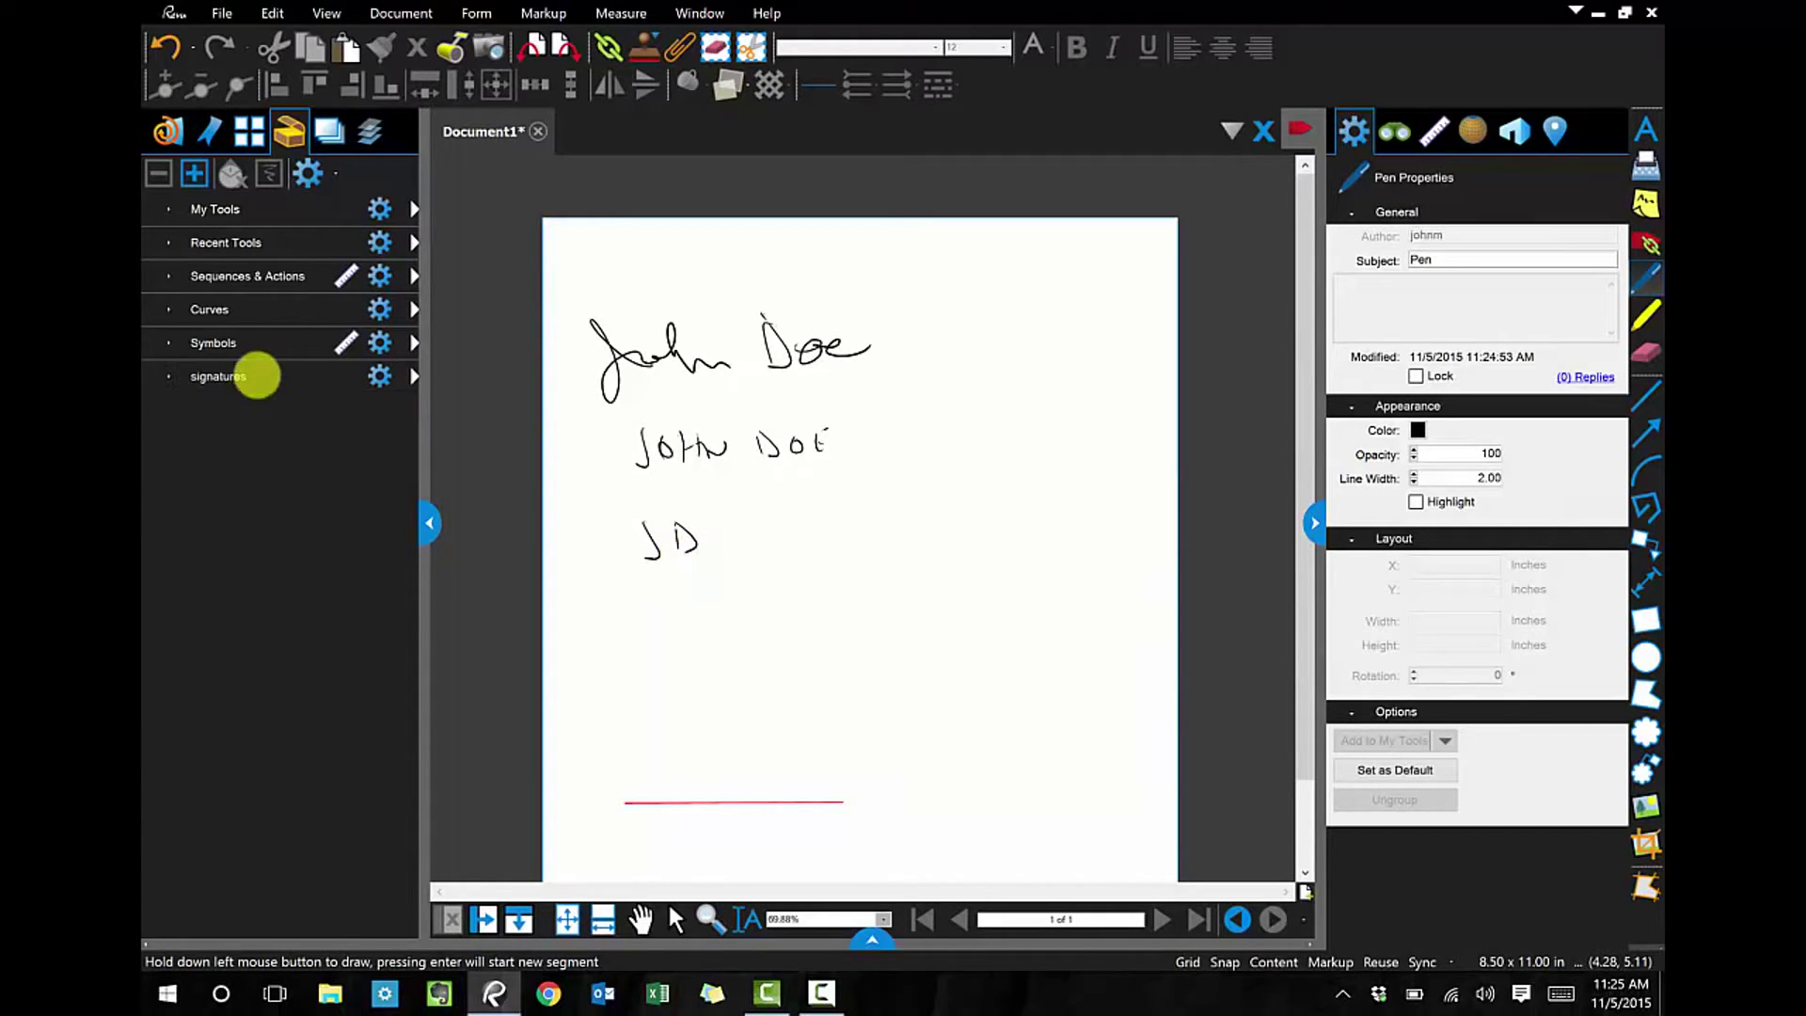
left_click(164, 375)
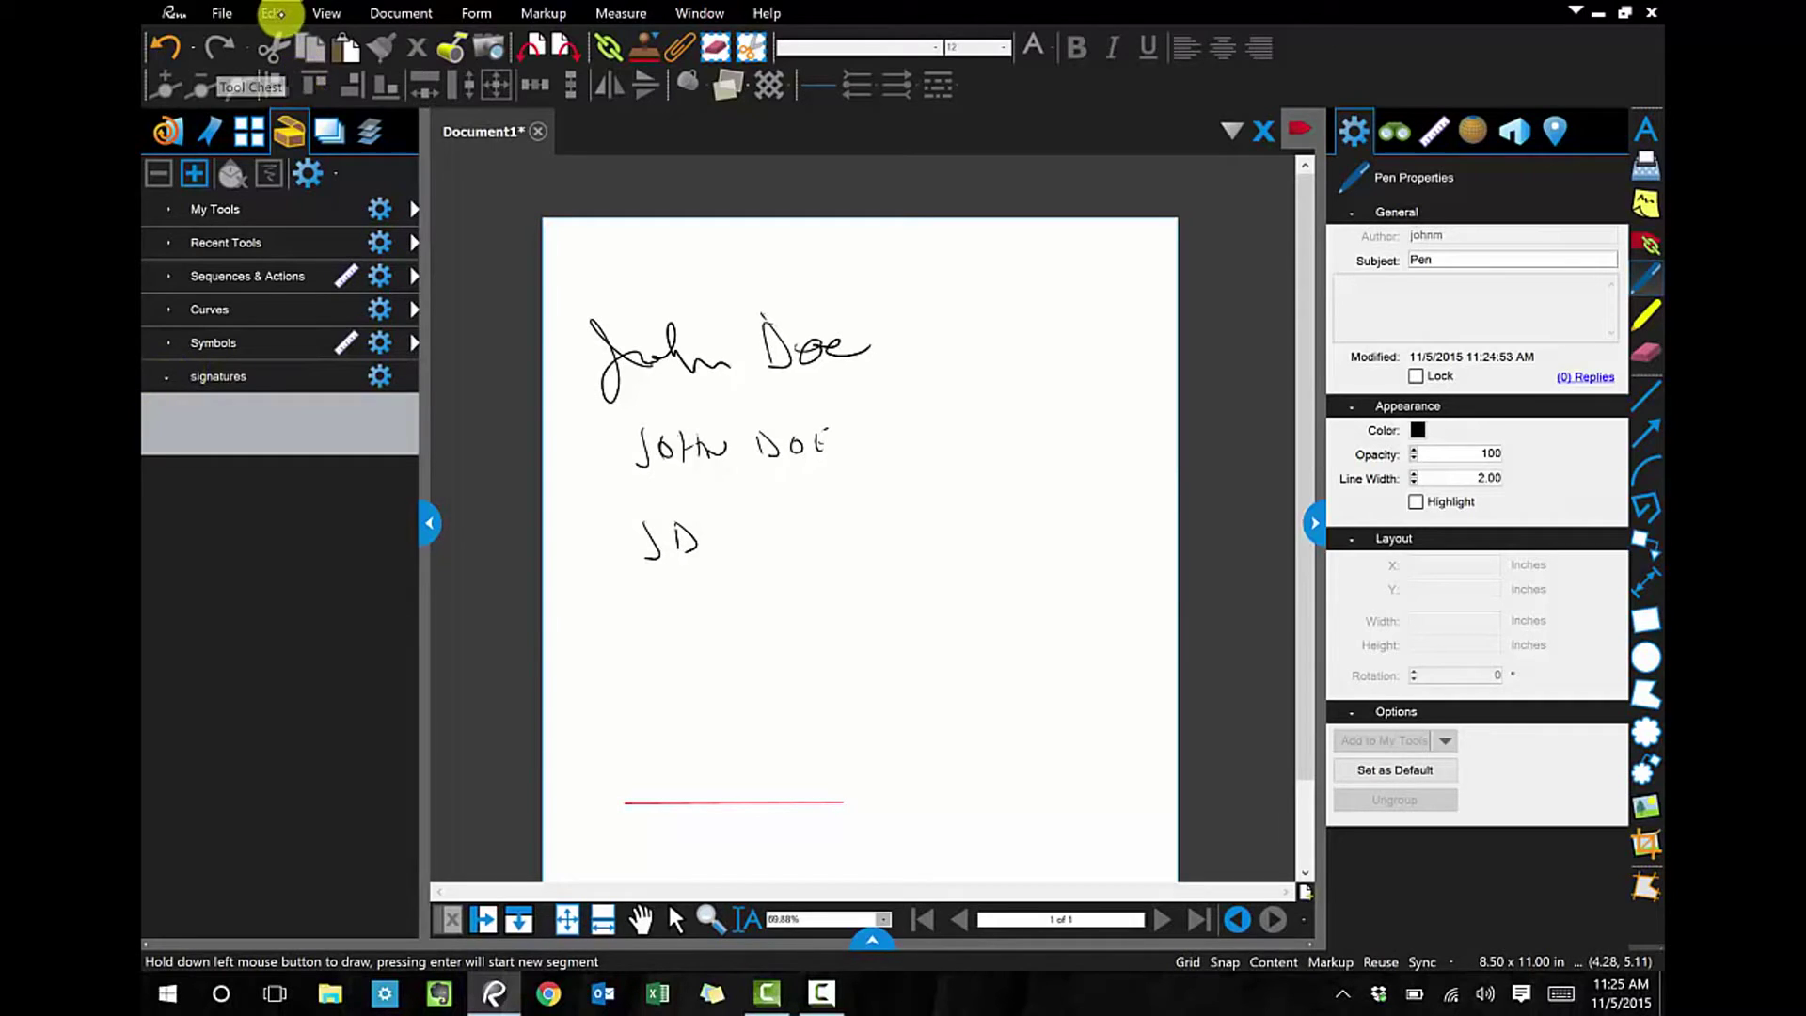
left_click(273, 13)
left_click(966, 66)
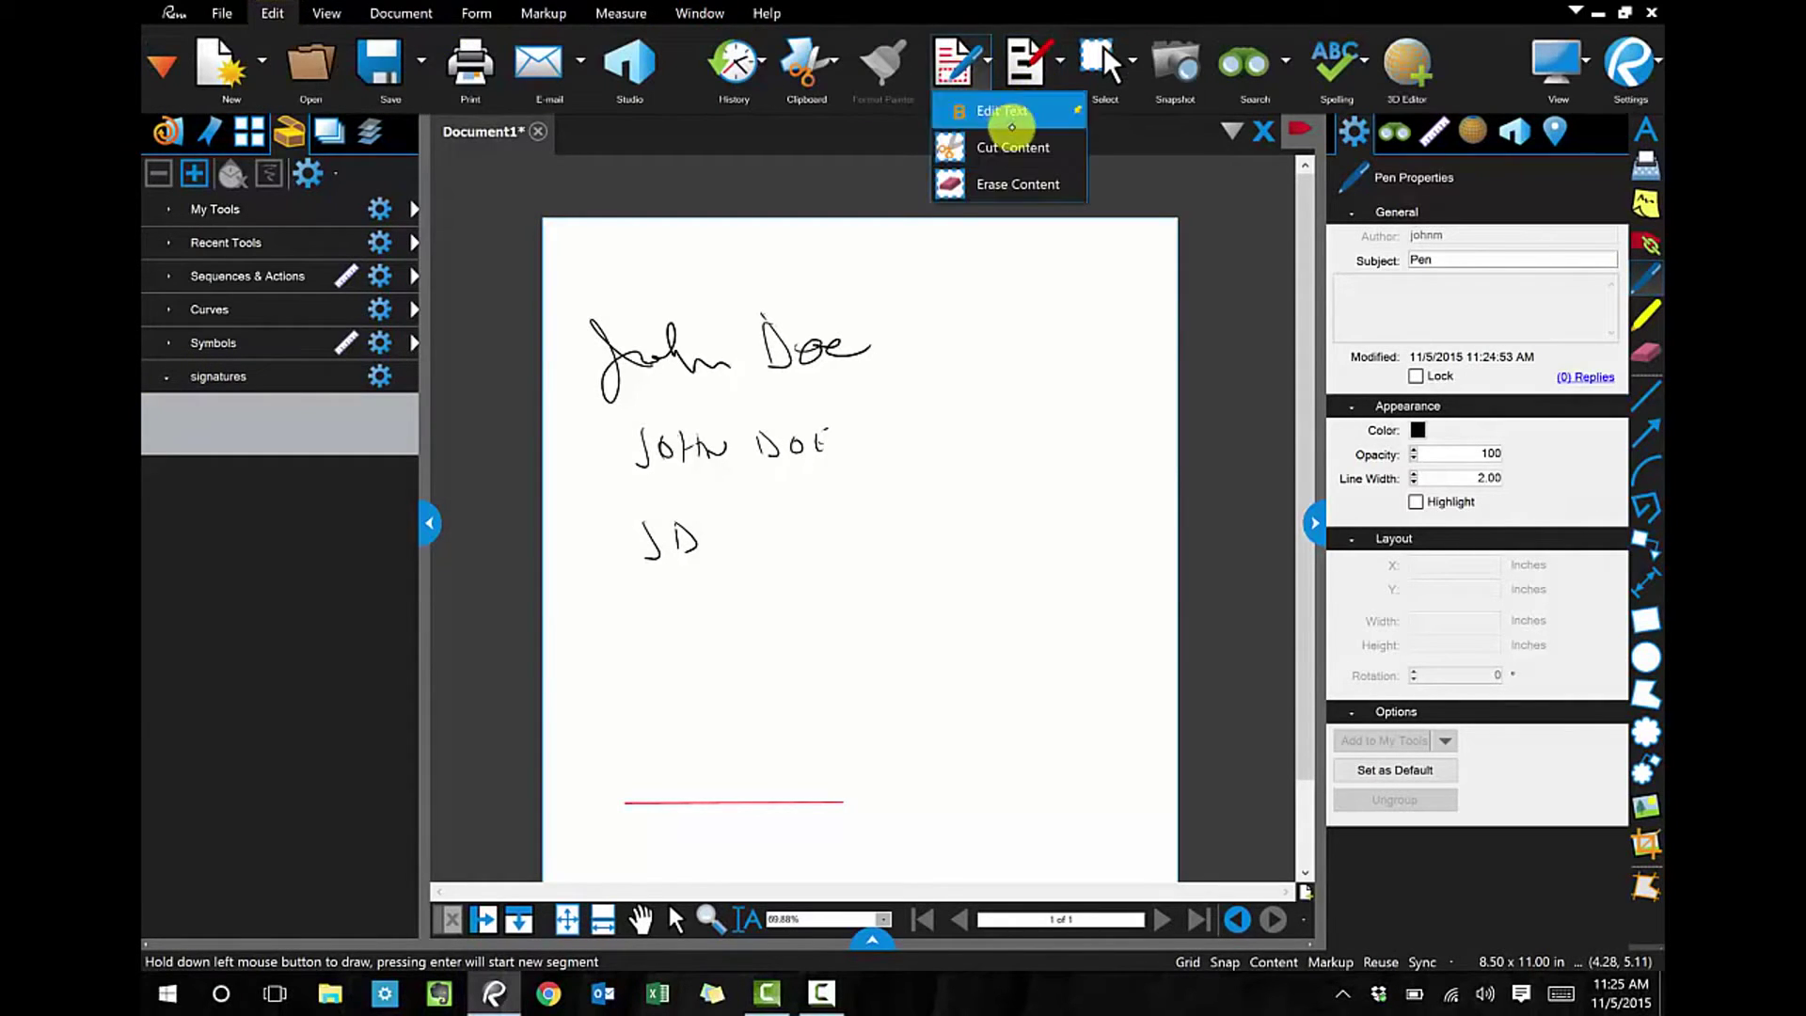
left_click(1113, 90)
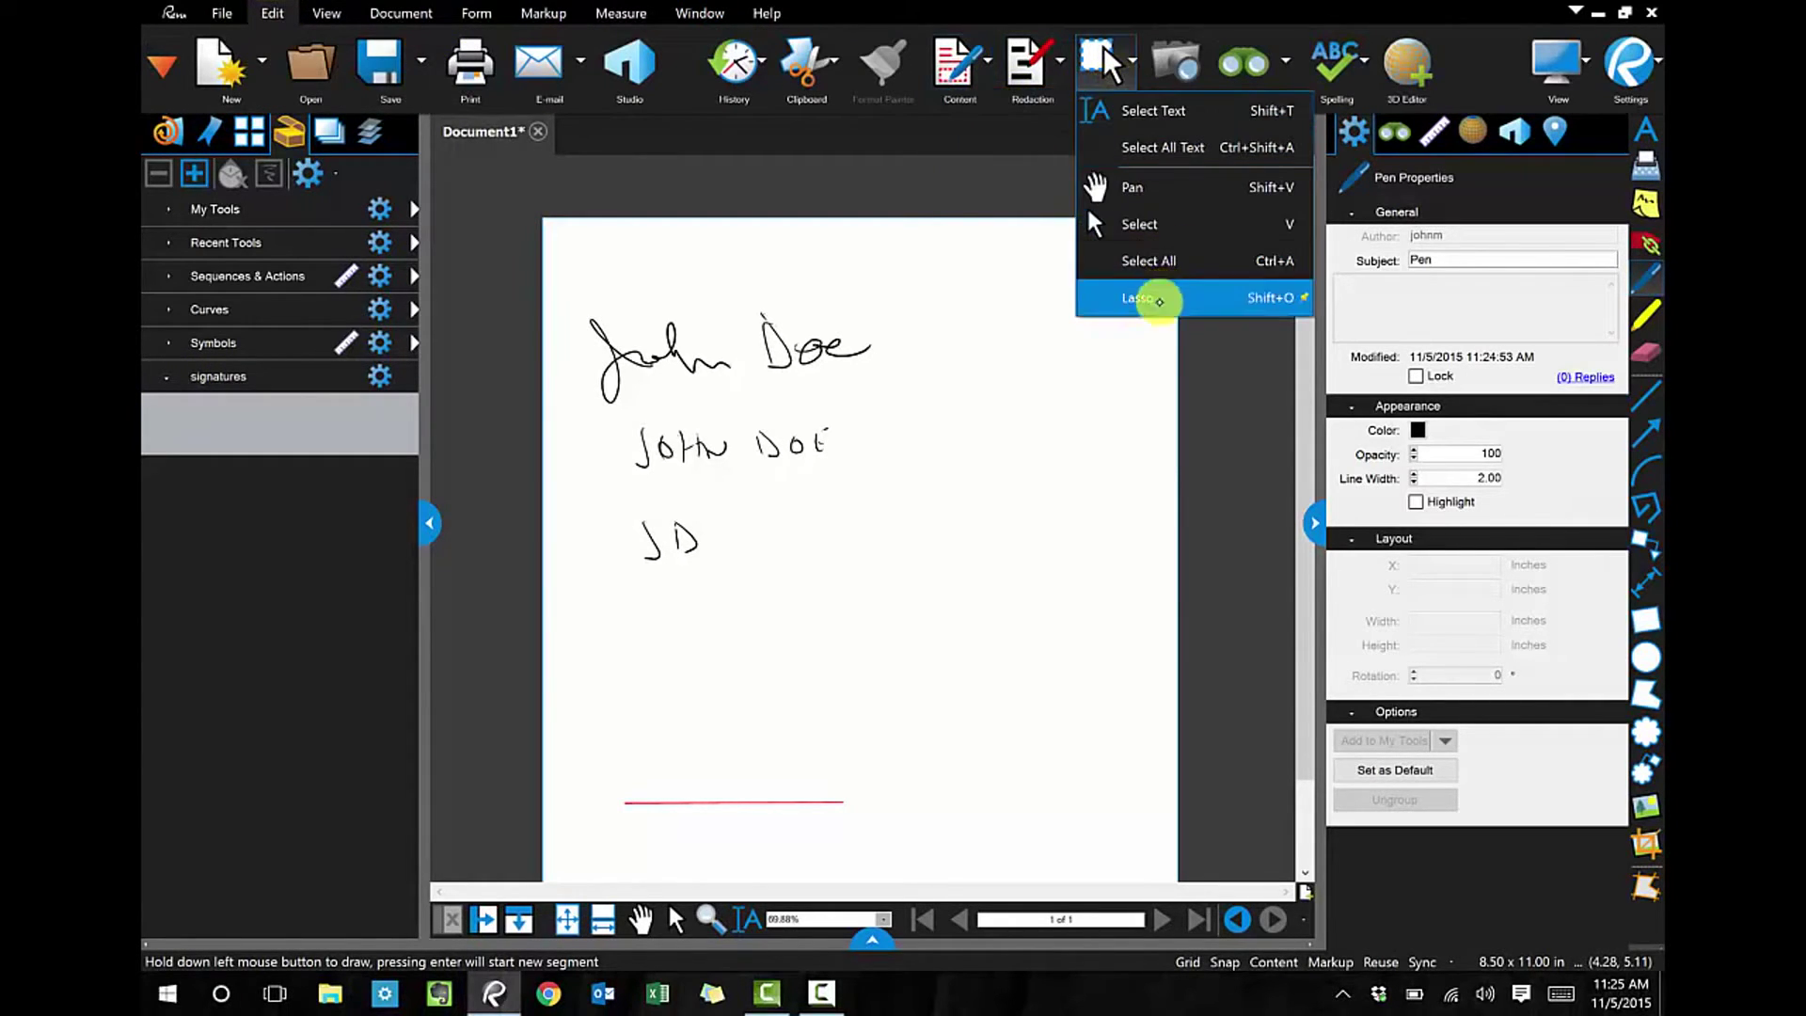
left_click(1159, 295)
mouse_move(743, 523)
left_mouse_down()
mouse_move(697, 576)
mouse_move(701, 514)
left_mouse_up()
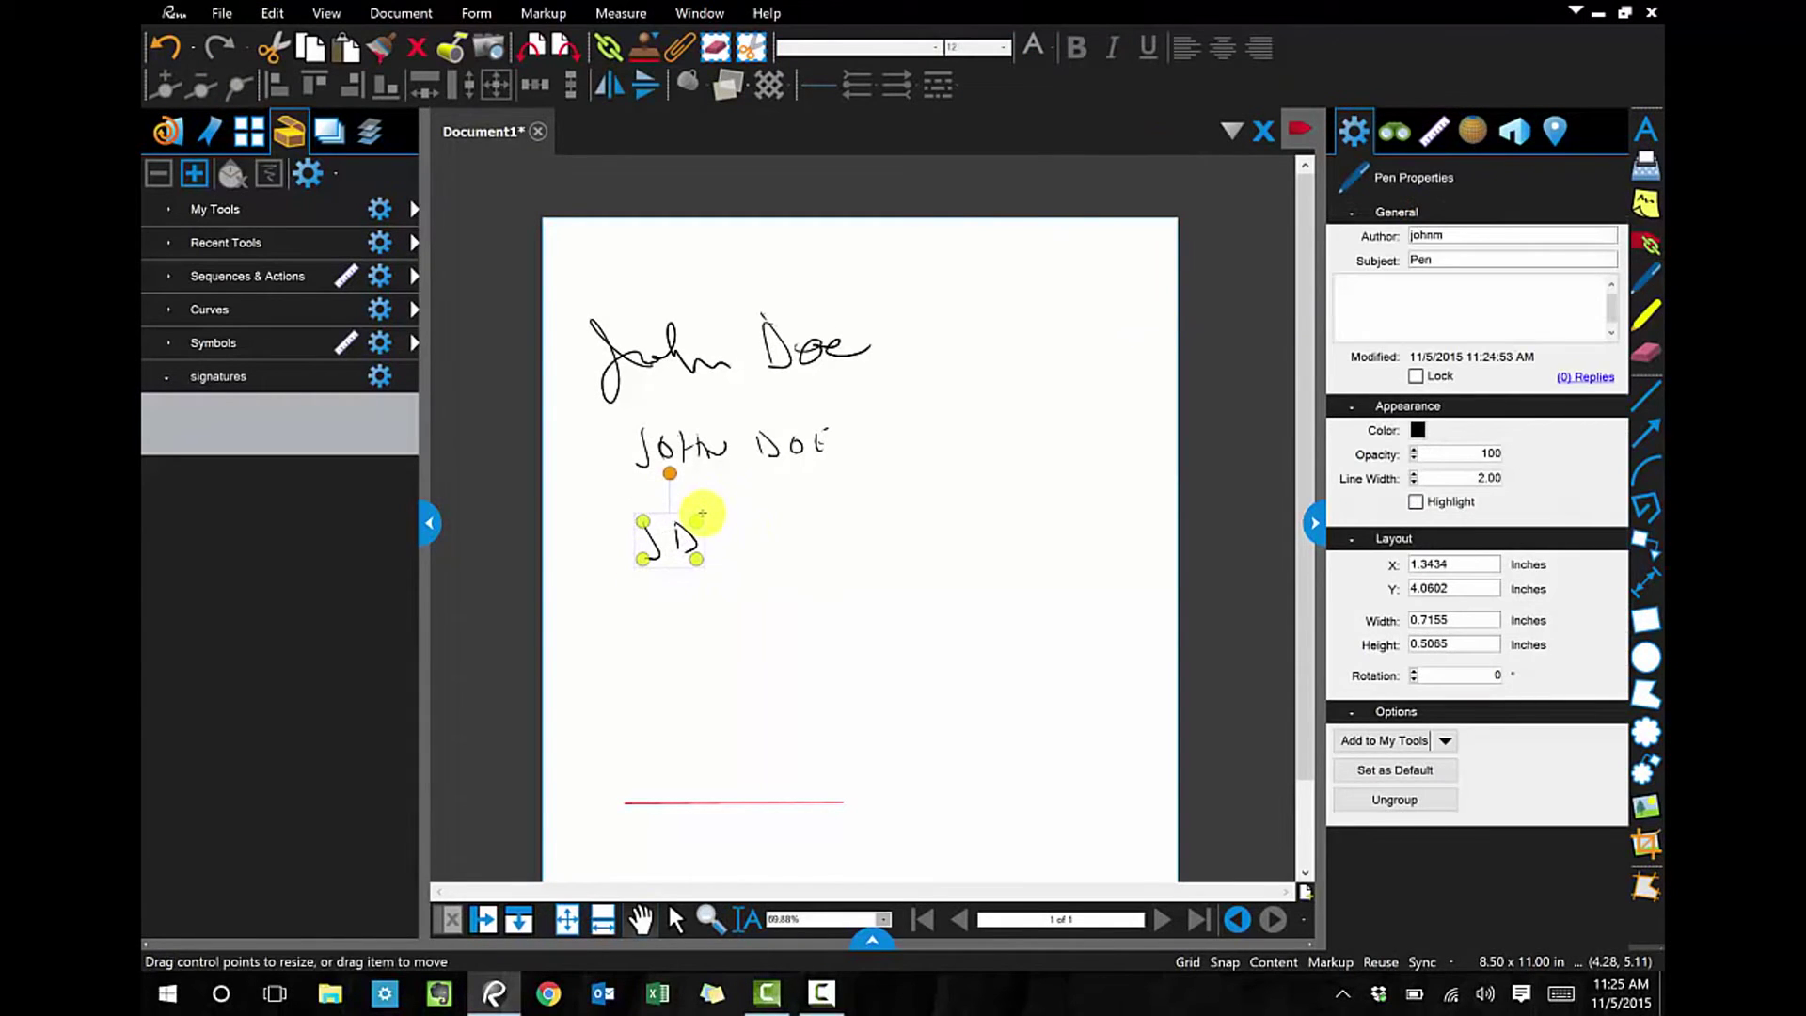
left_click(1447, 741)
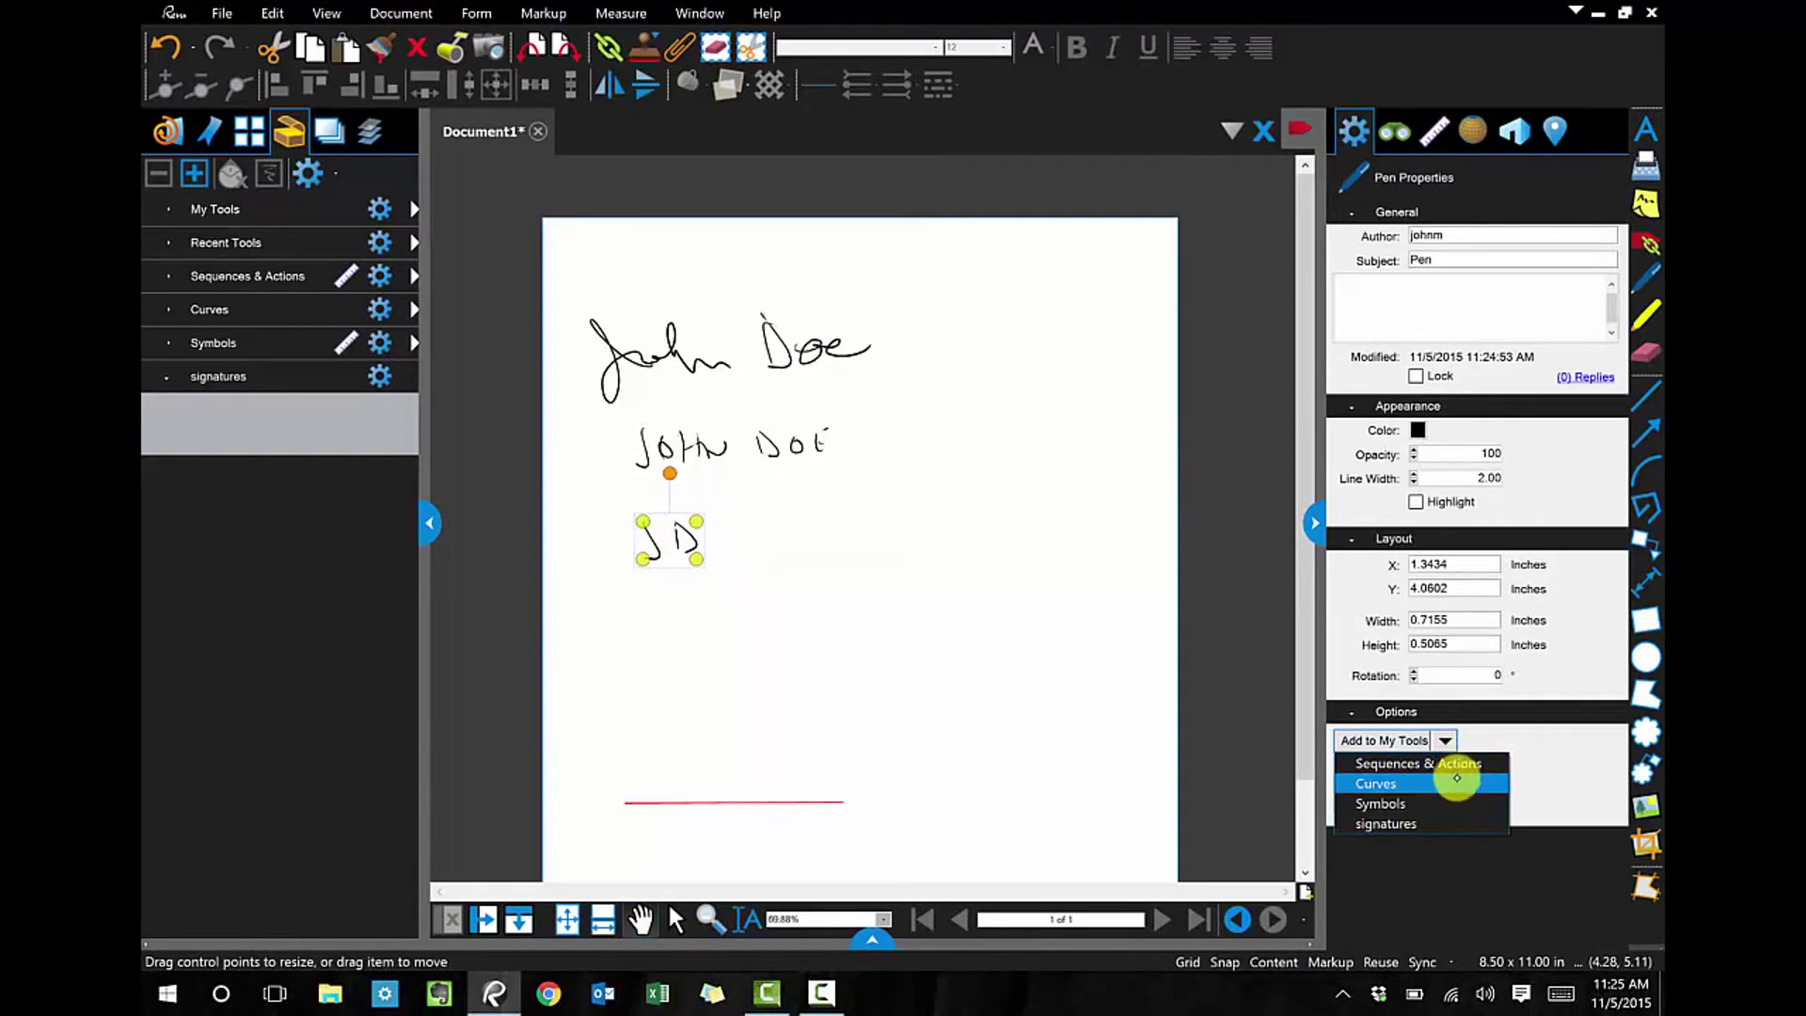
left_click(1463, 821)
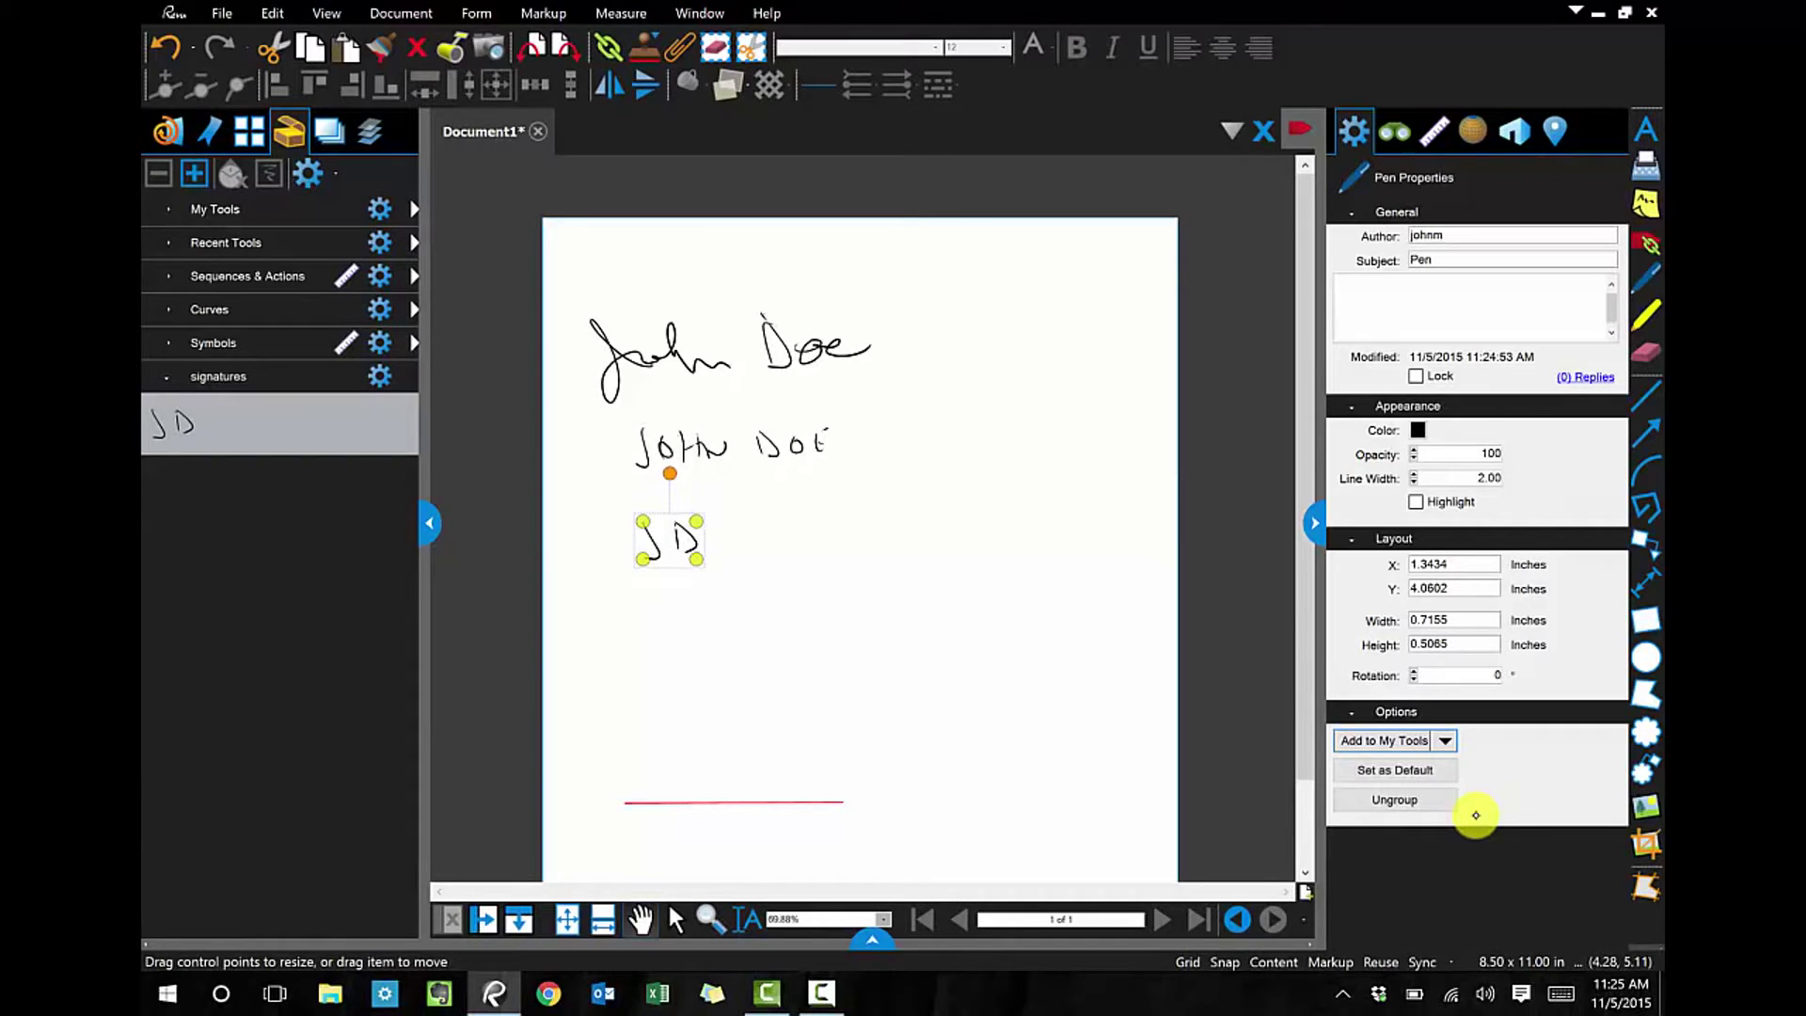
Lasso-select the printed name and add it to the signatures tool set
left_click(272, 14)
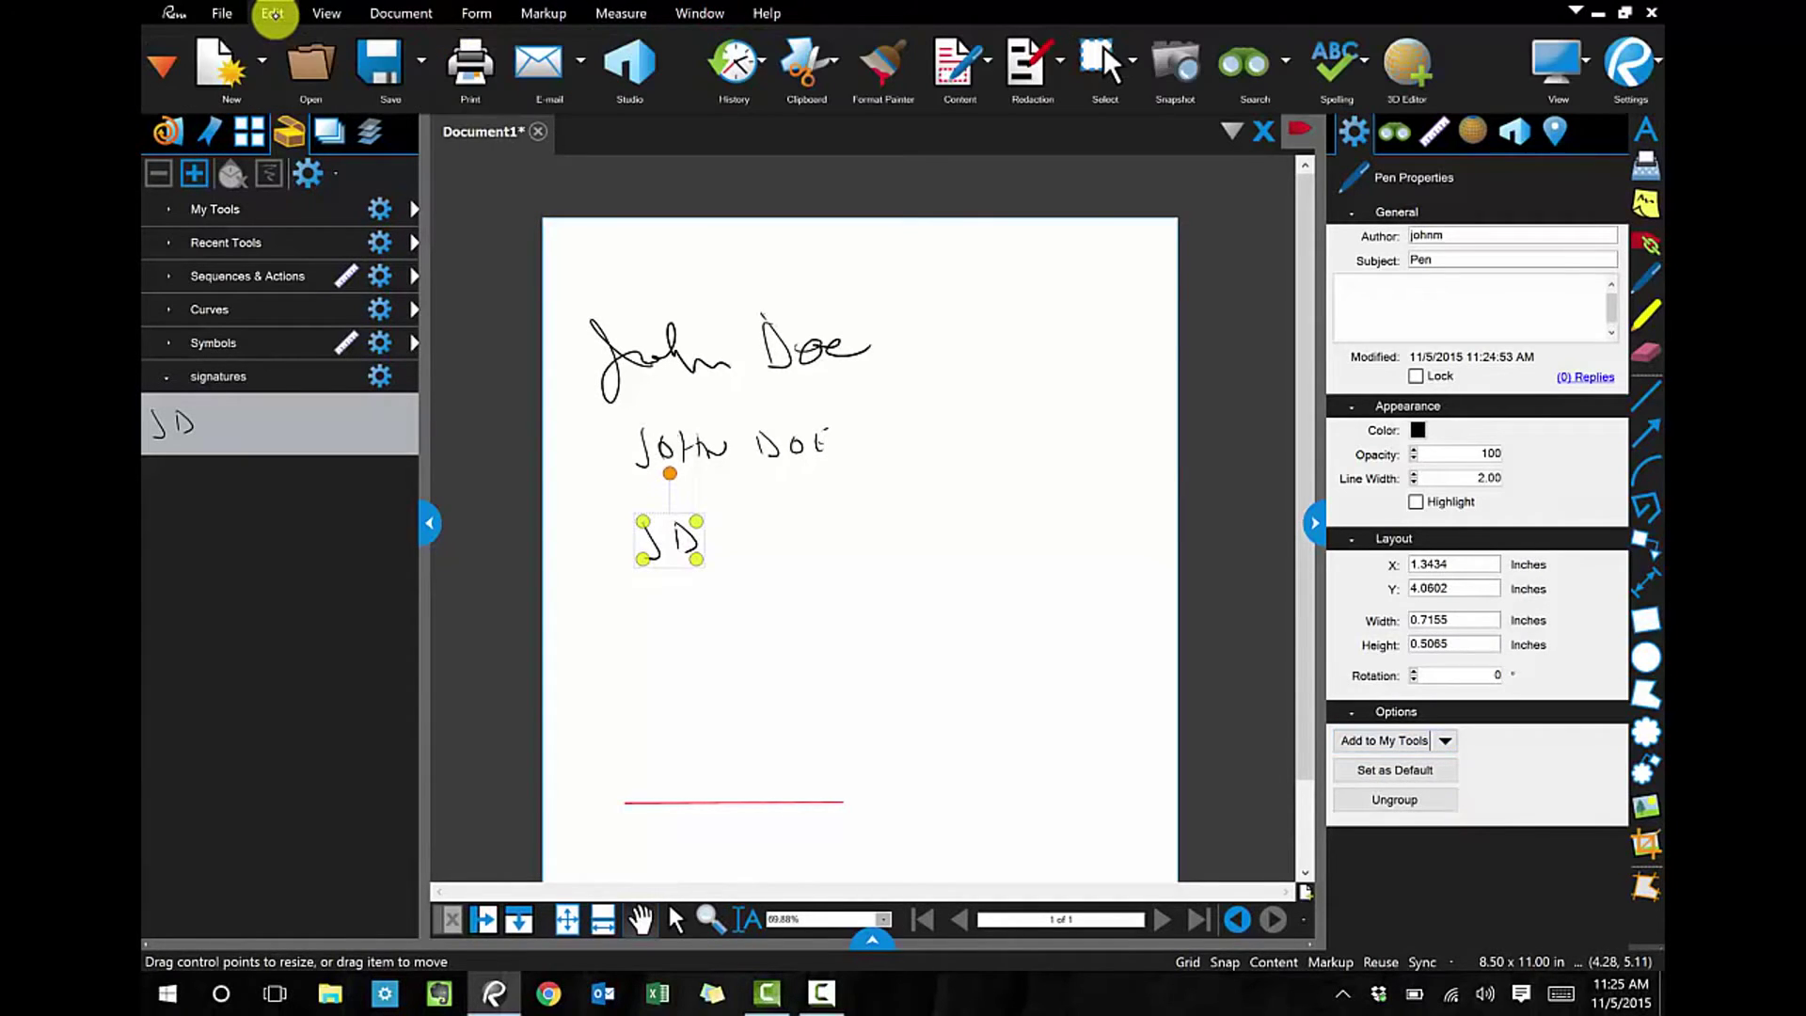
left_click(1098, 68)
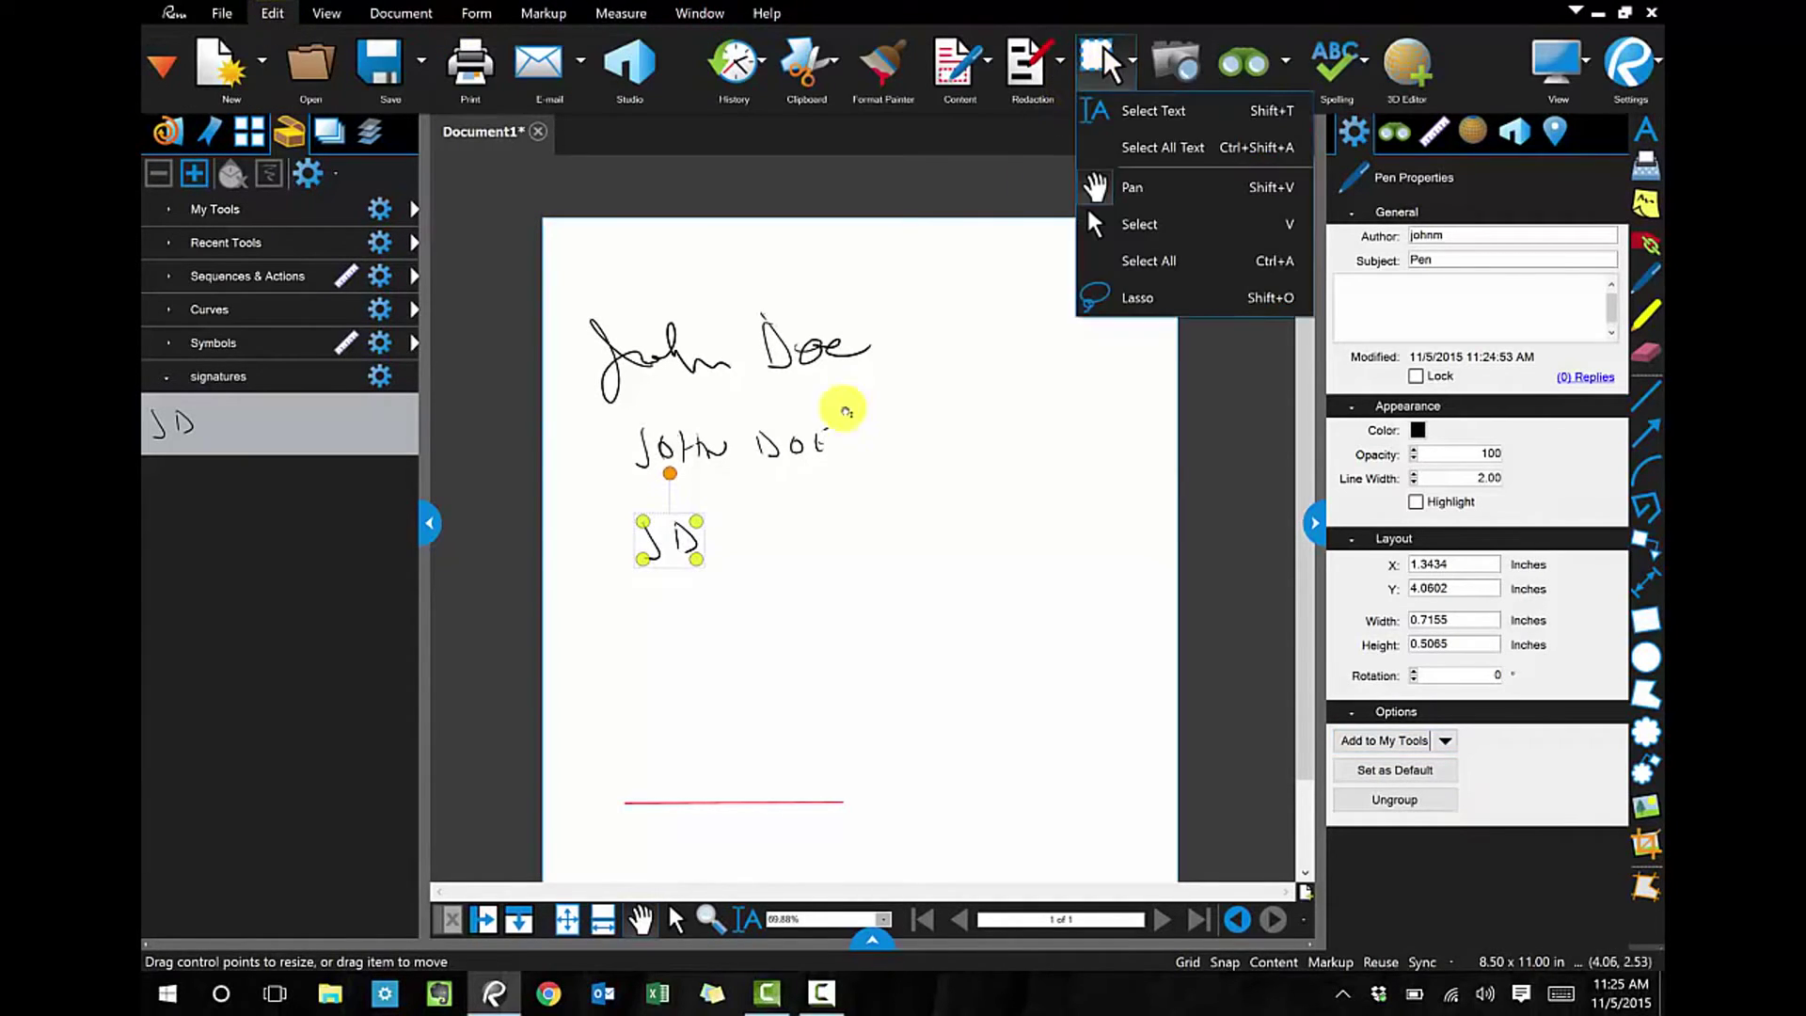
left_click(847, 403)
left_click(272, 14)
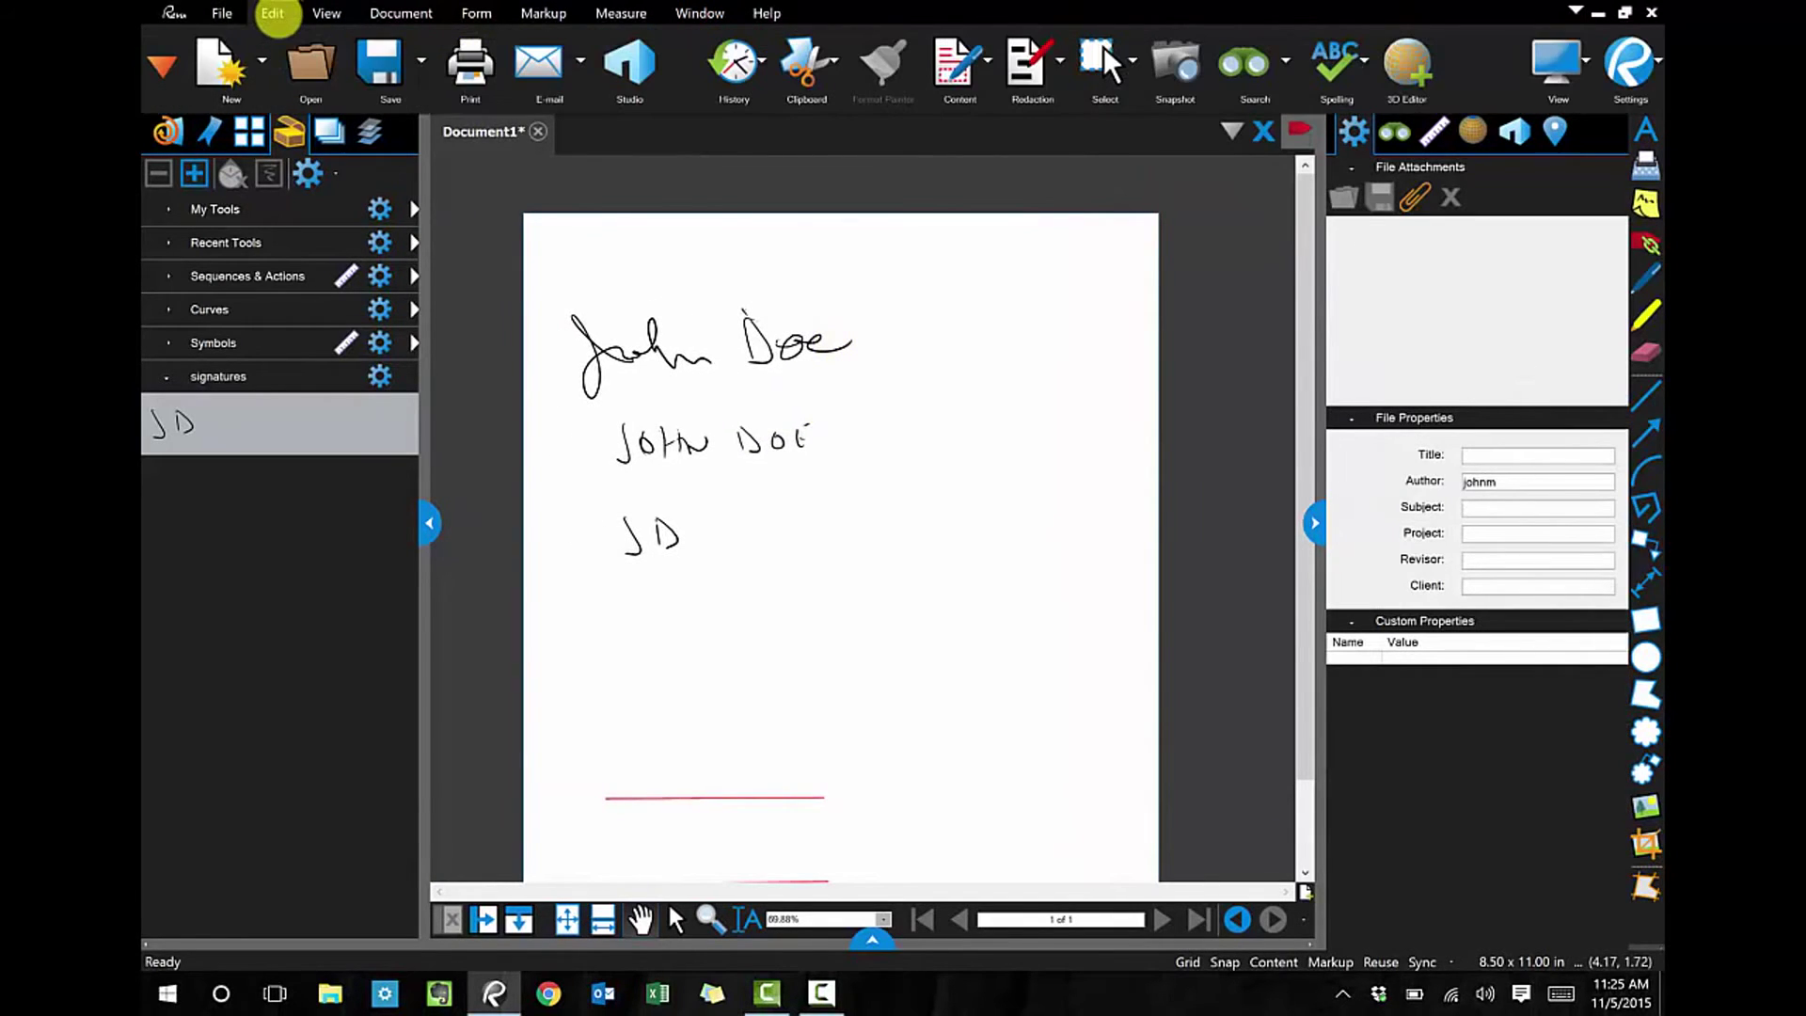
left_click(1035, 61)
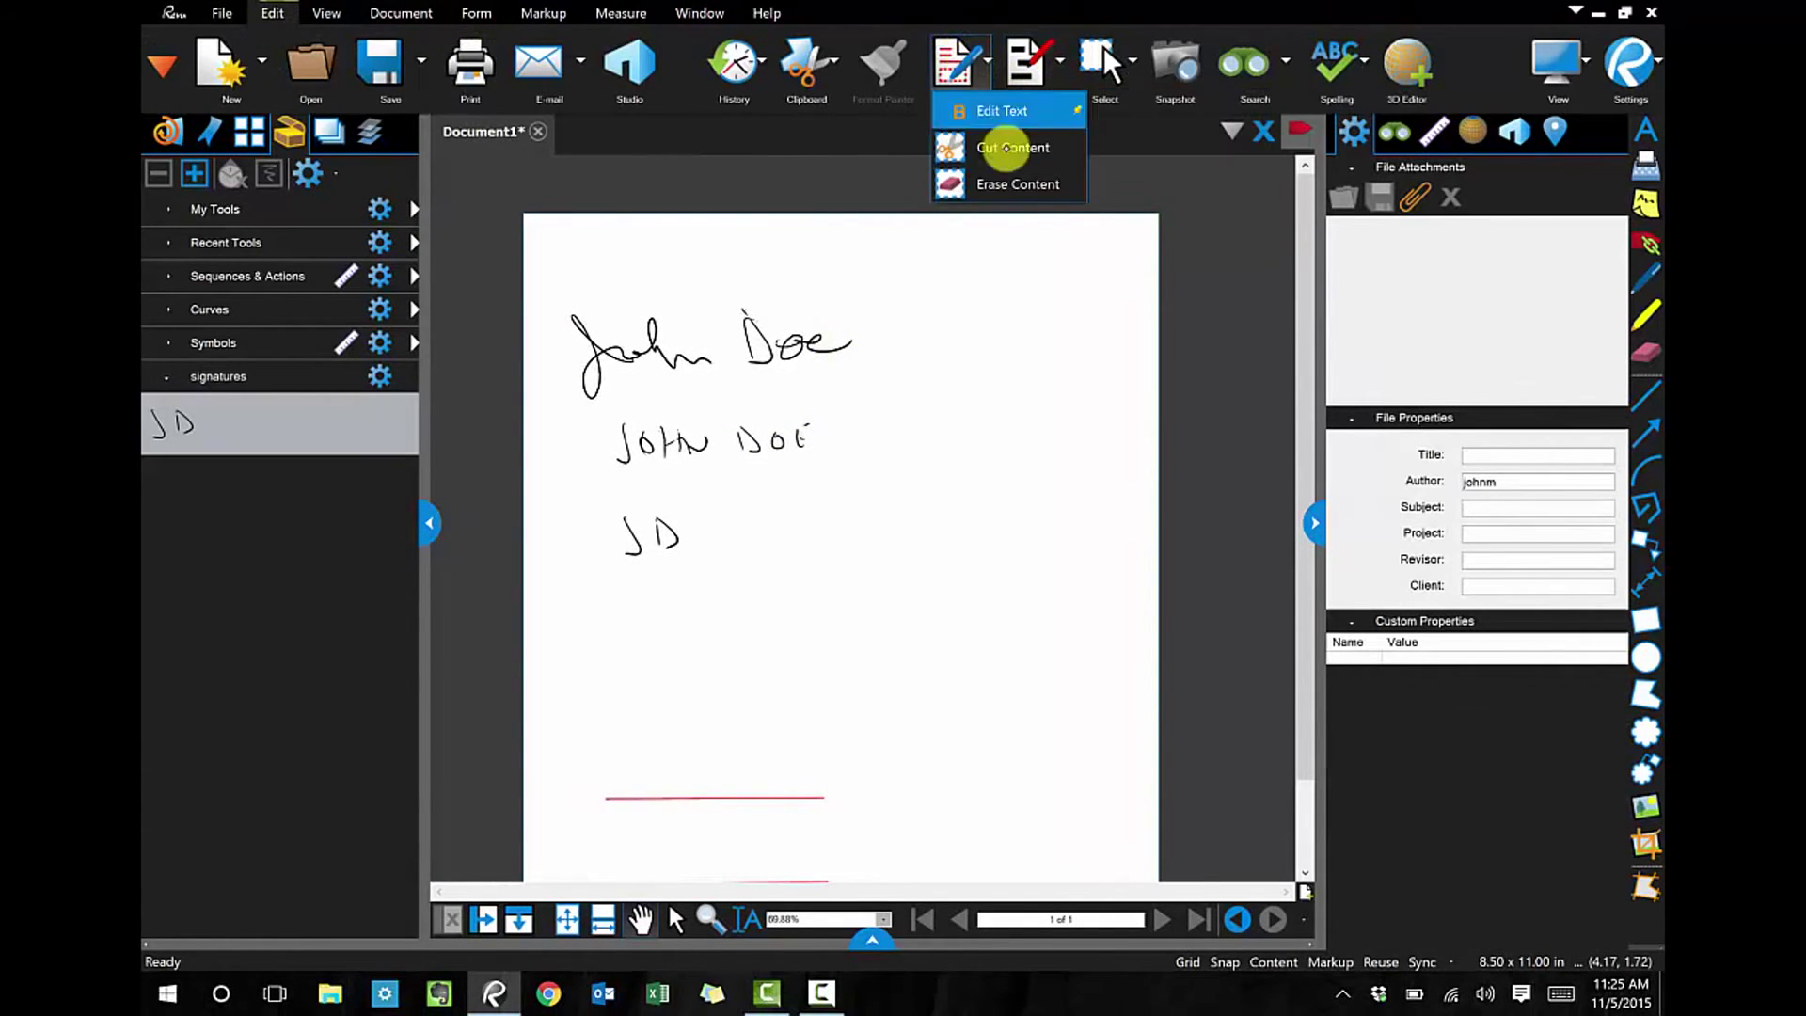
mouse_move(1098, 71)
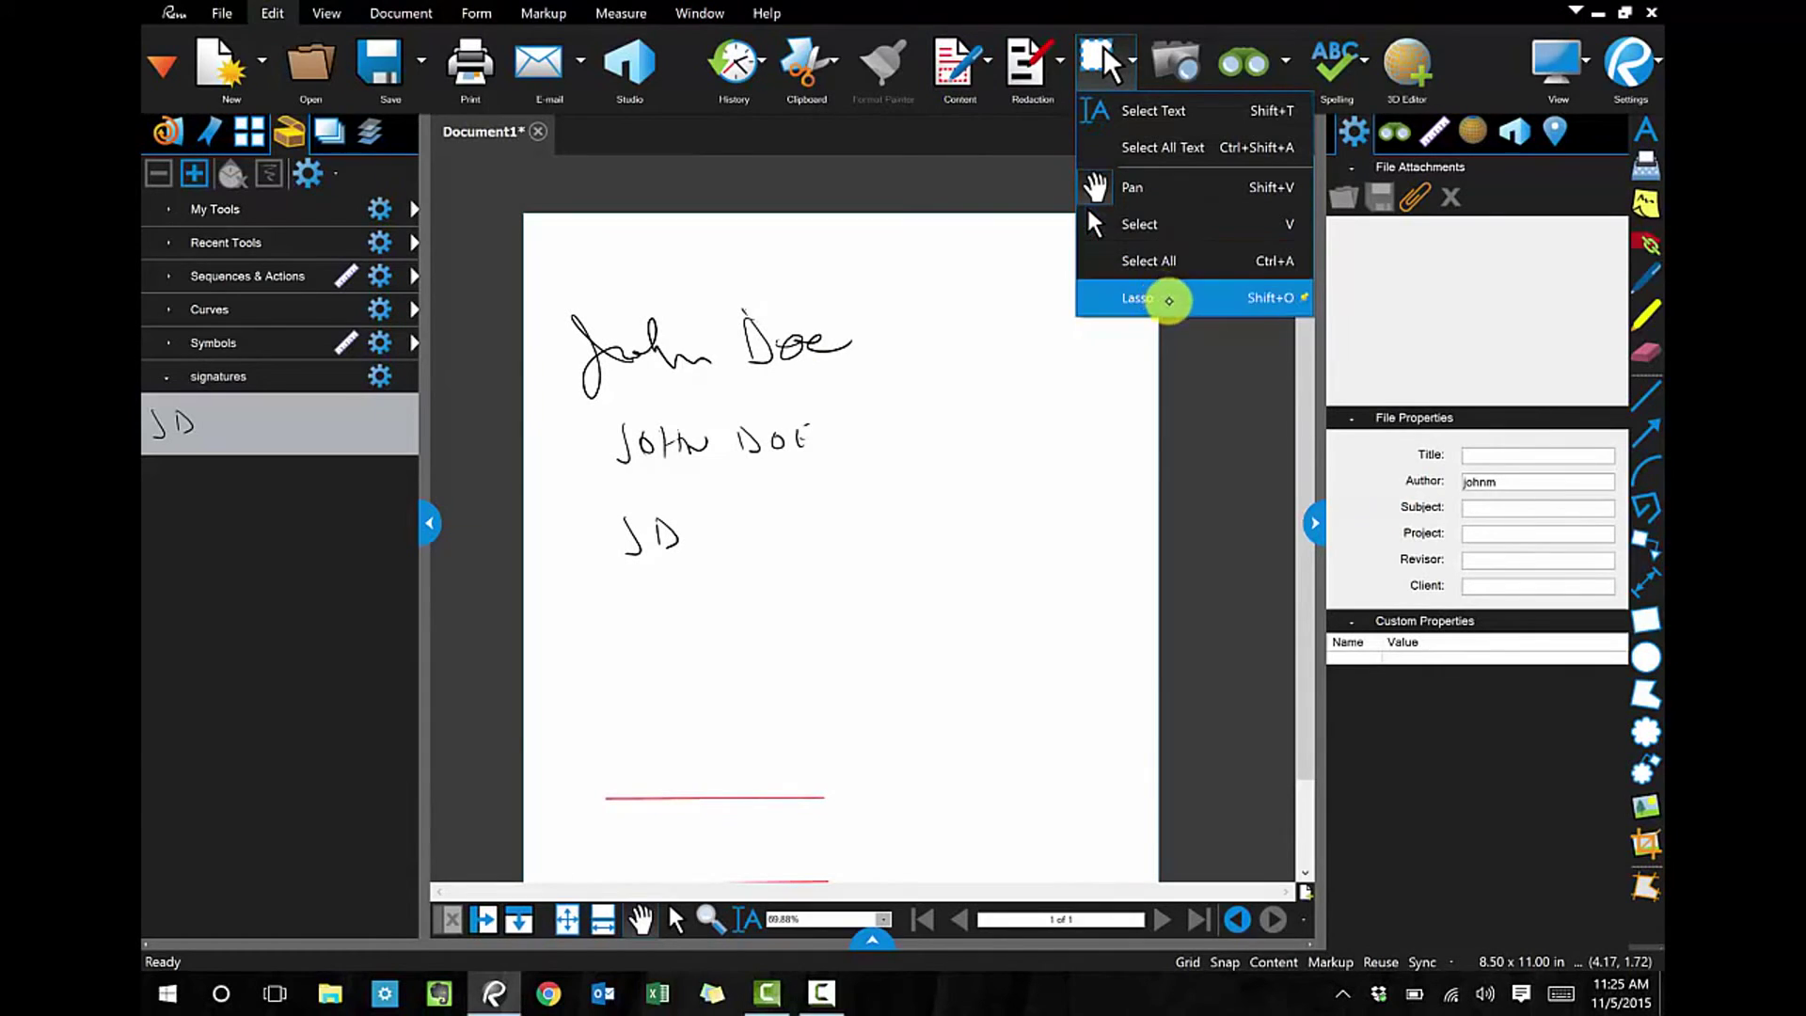
left_click(1169, 294)
mouse_move(829, 396)
left_mouse_down()
mouse_move(593, 419)
mouse_move(832, 481)
mouse_move(798, 396)
left_mouse_up()
left_click(1448, 741)
left_click(1447, 822)
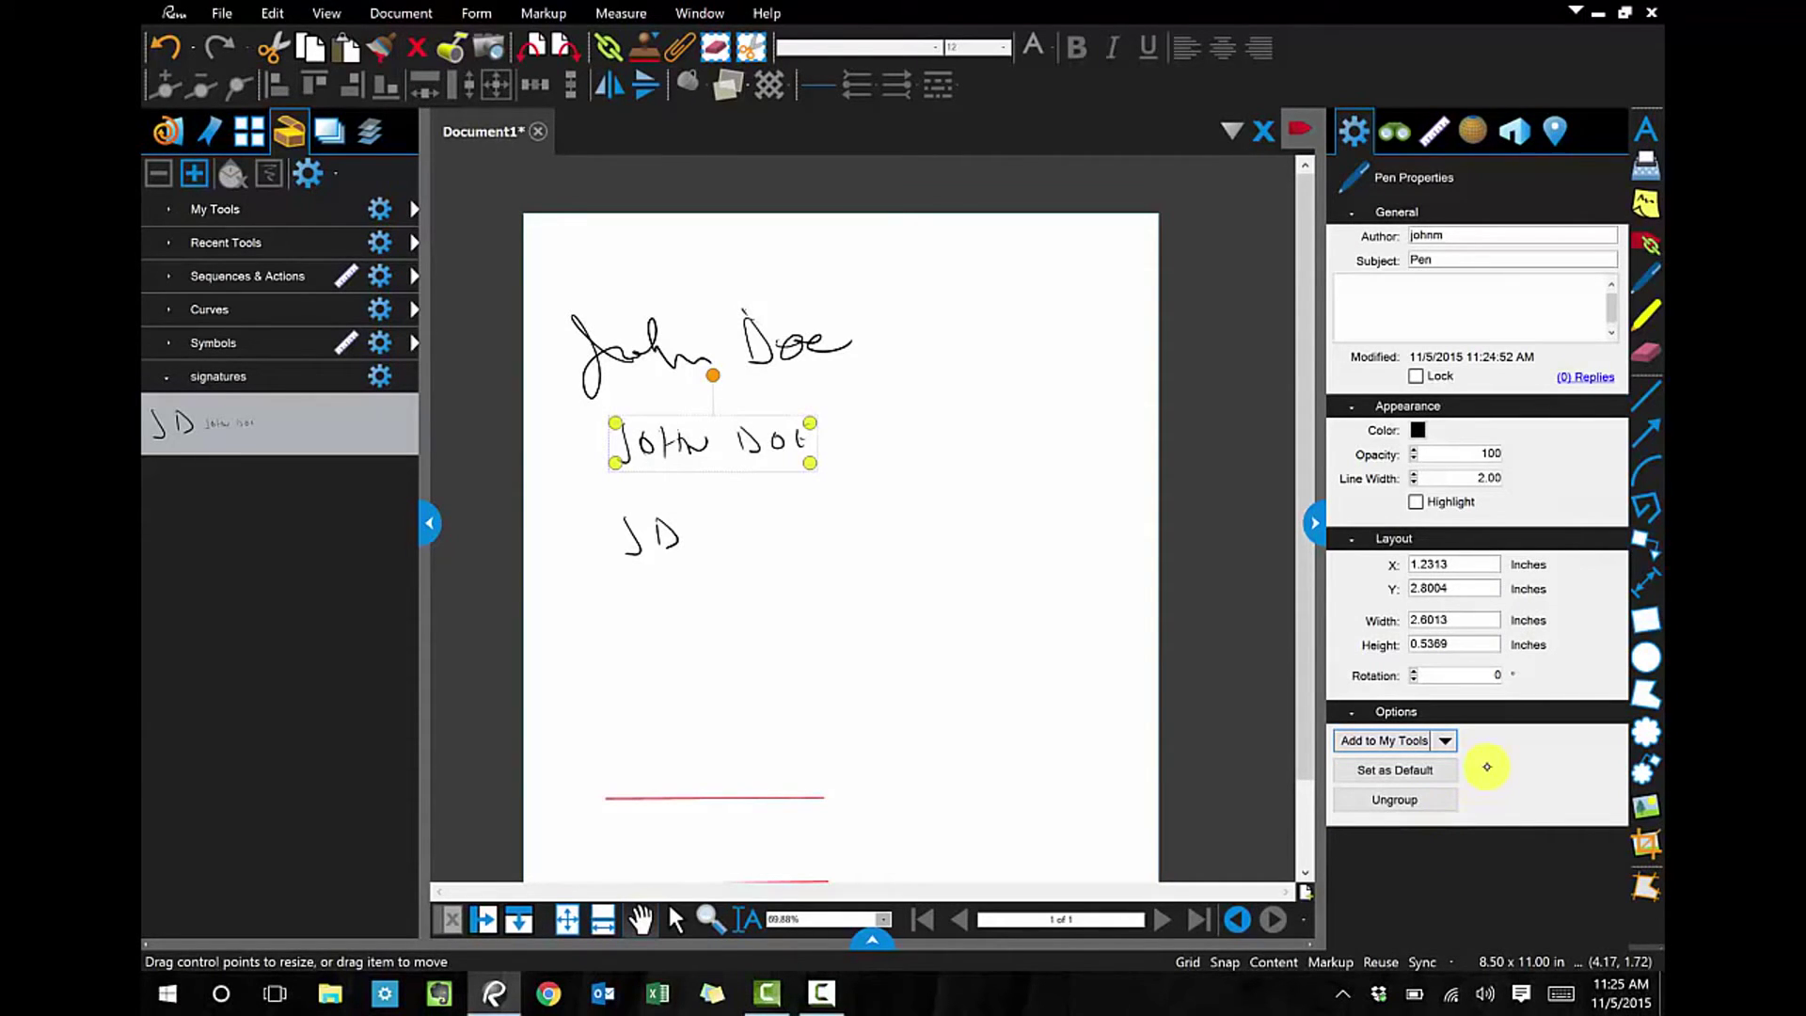
Lasso-select the cursive John Doe signature and save it to the signatures tool set
left_click(272, 13)
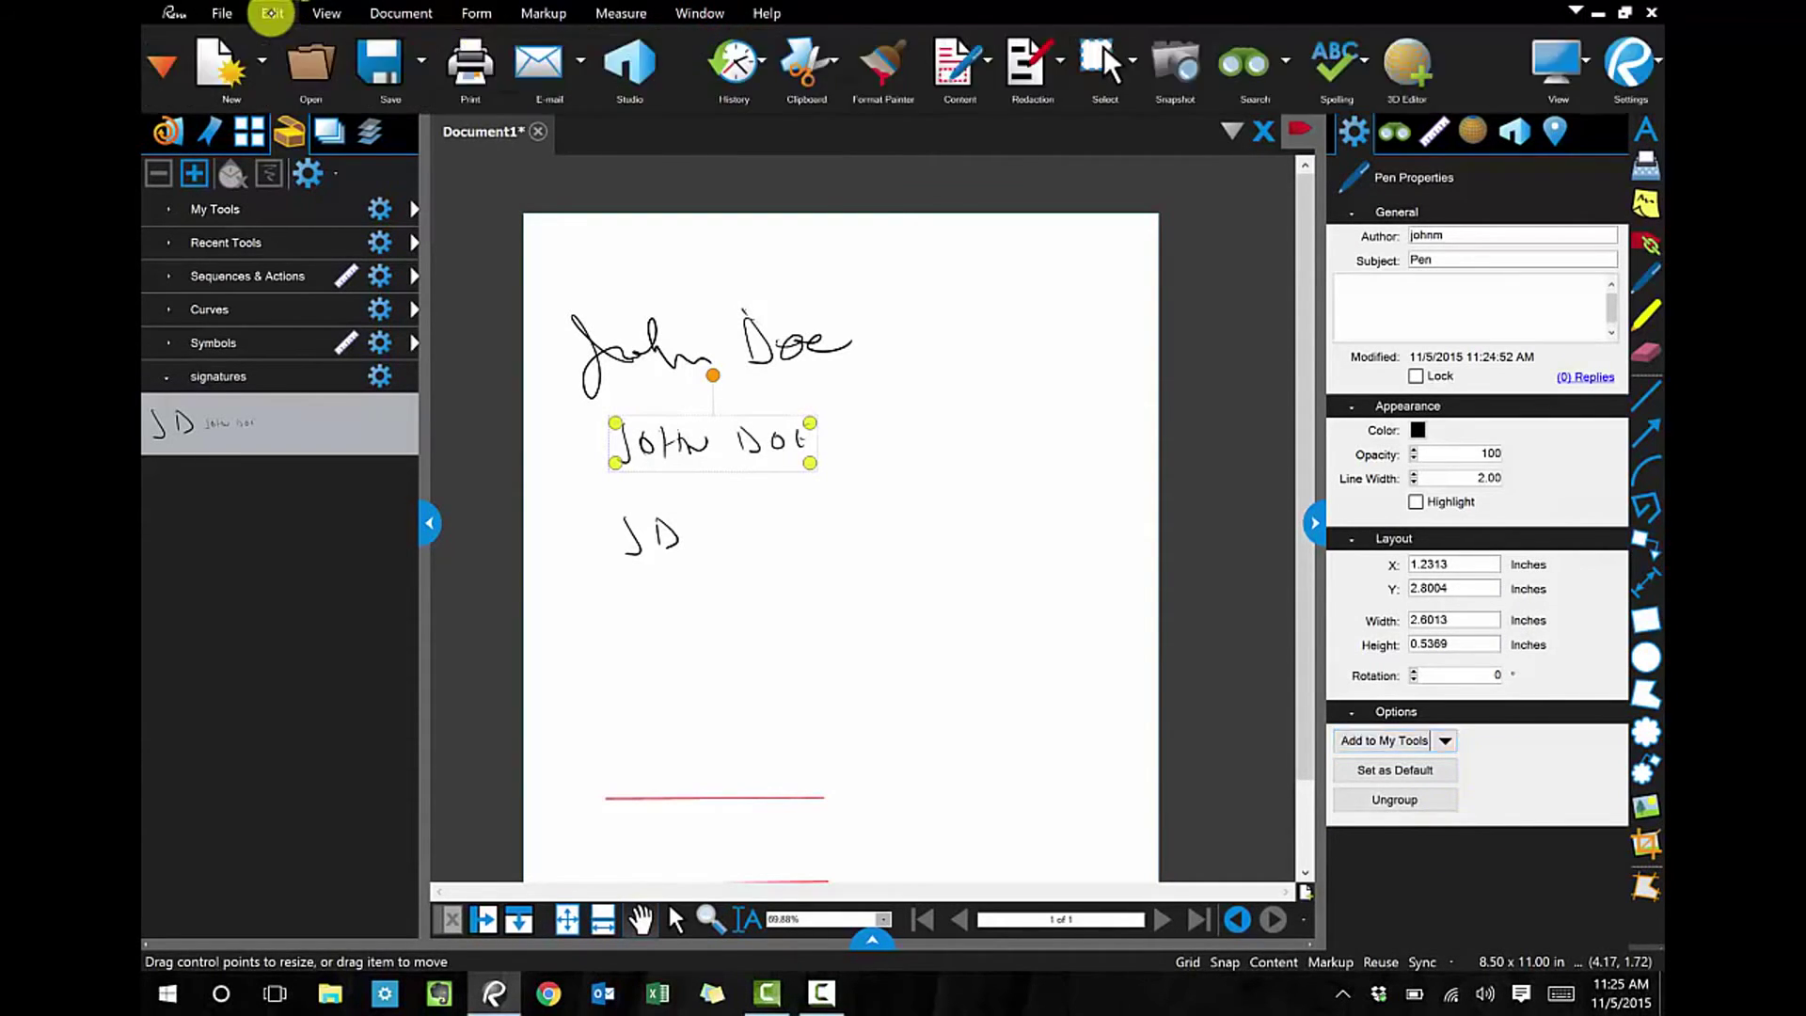
left_click(1107, 71)
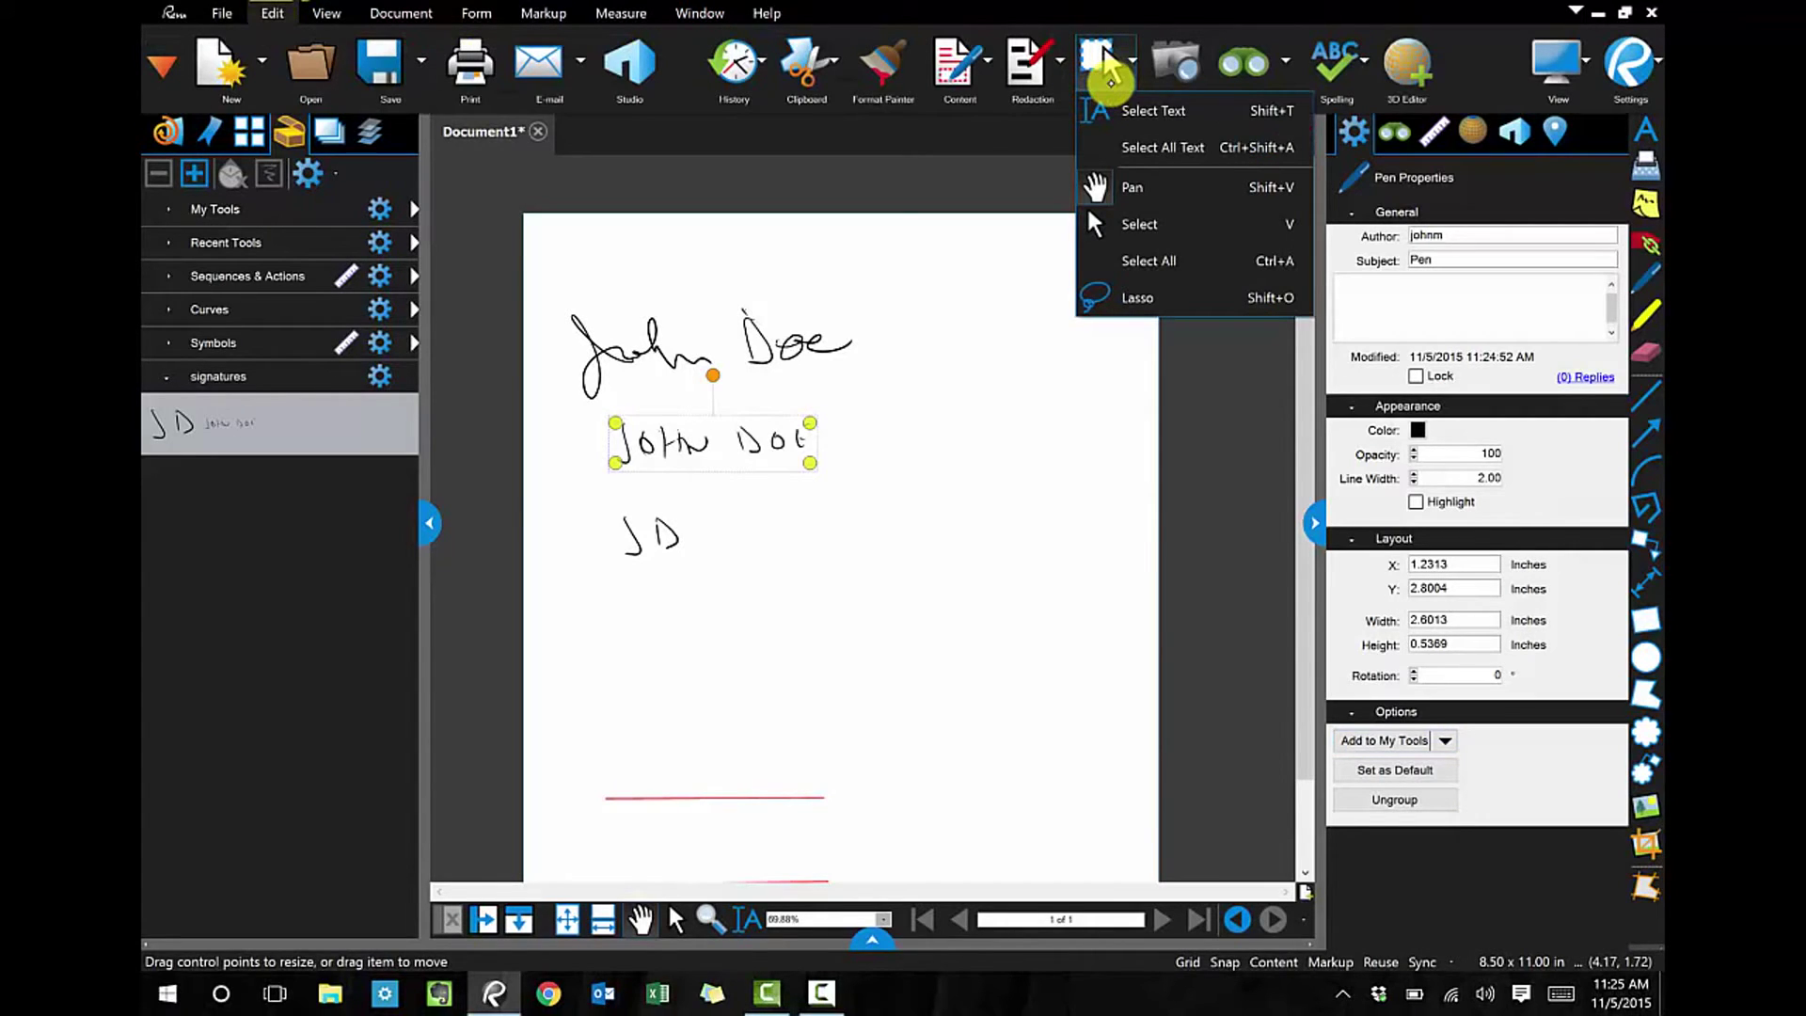
left_click(1137, 298)
mouse_move(790, 279)
left_mouse_down()
mouse_move(624, 274)
mouse_move(561, 395)
mouse_move(802, 391)
mouse_move(751, 273)
left_mouse_up()
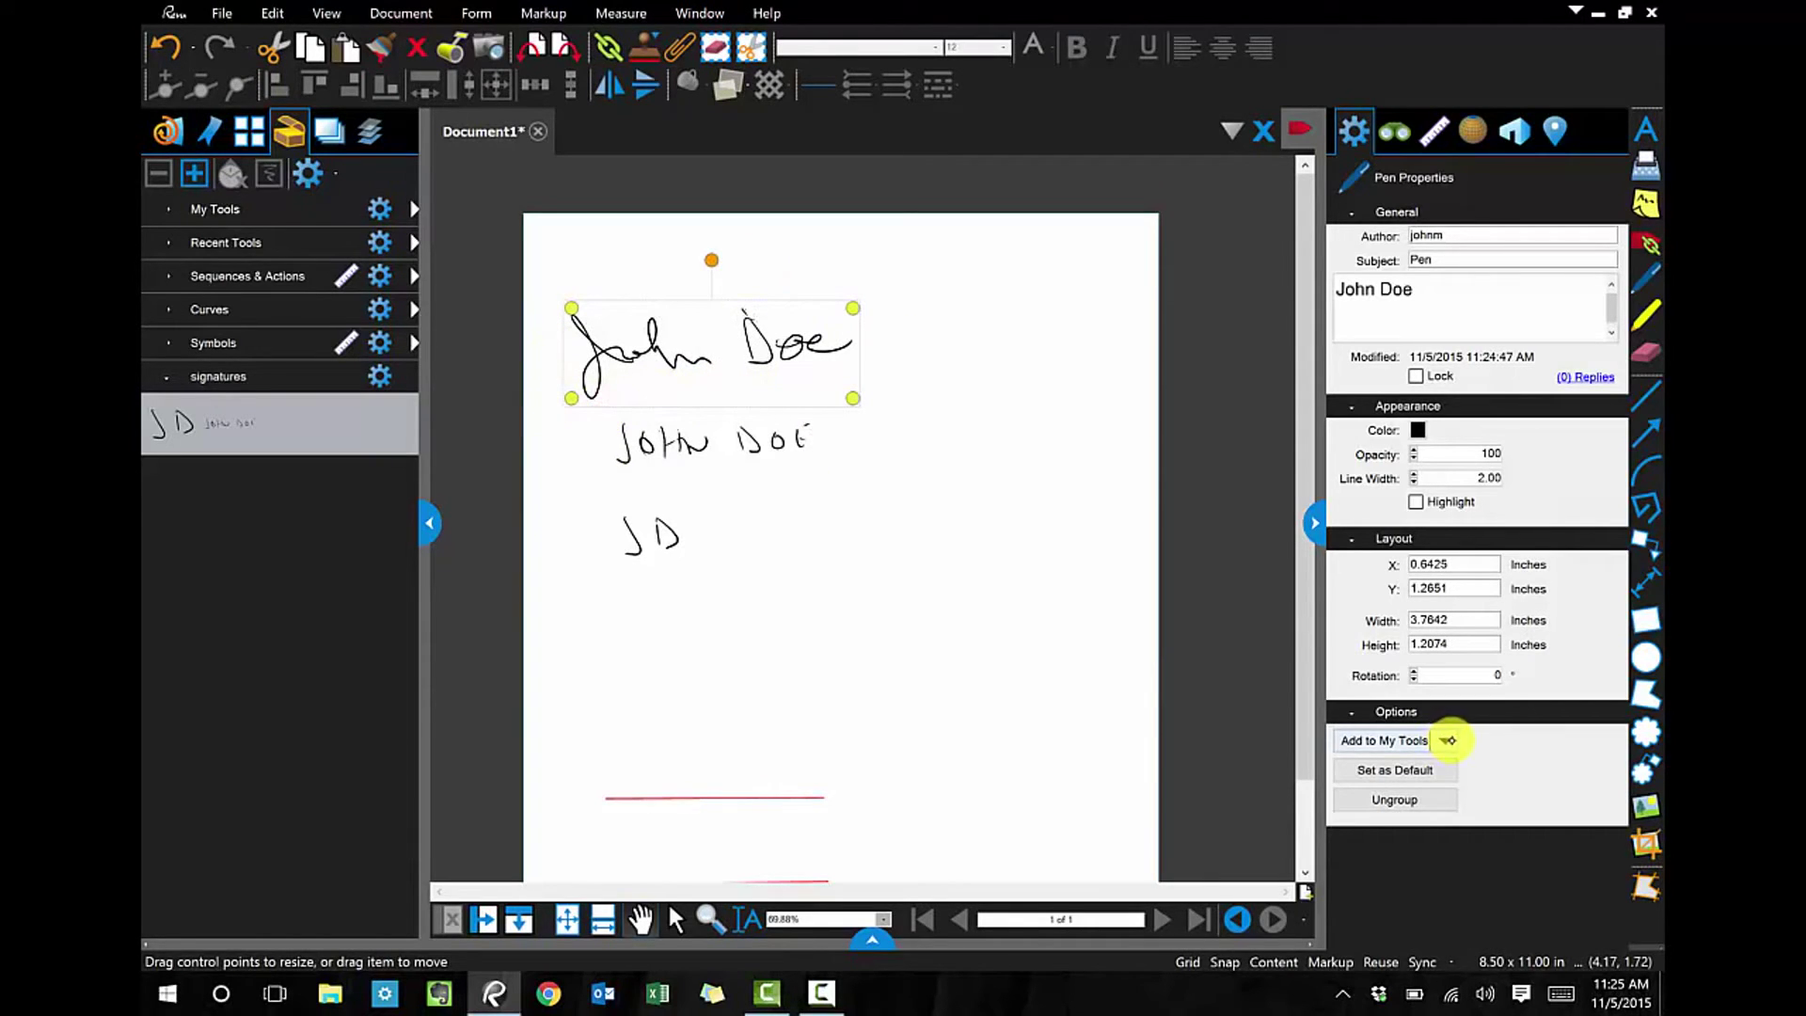
left_click(1444, 740)
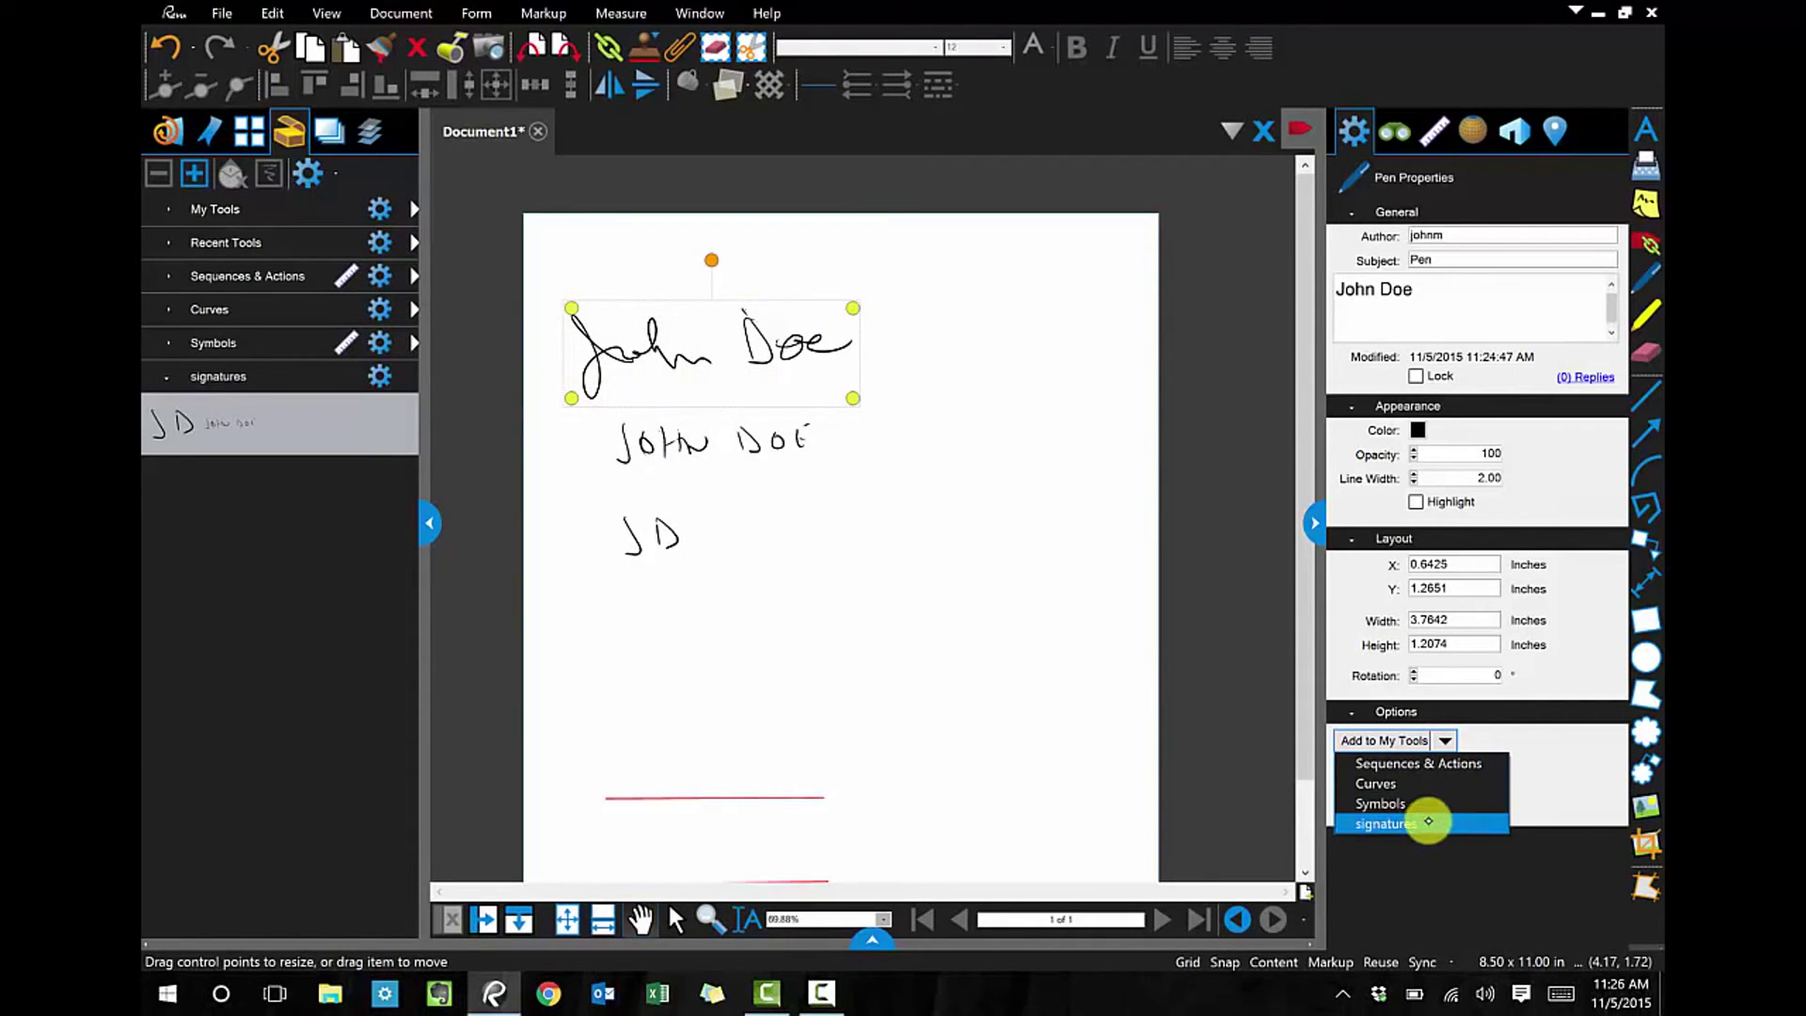
left_click(1424, 823)
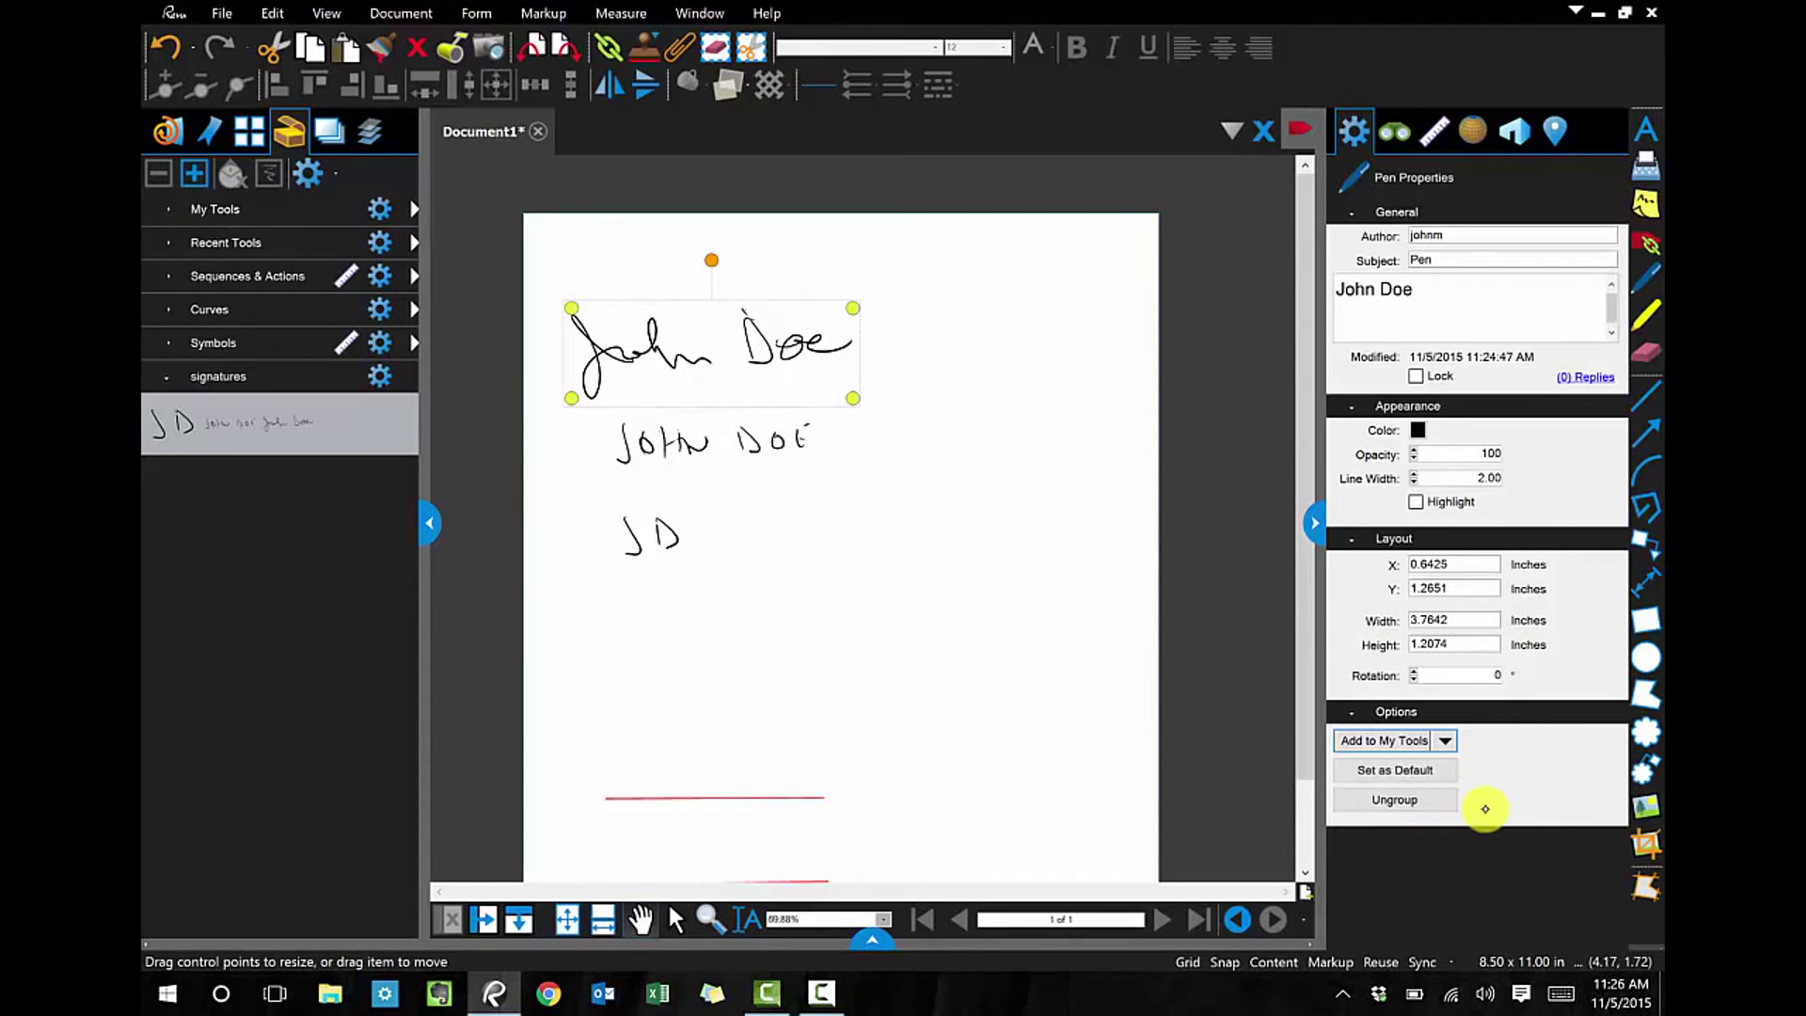
Close the handwriting document without saving, then create a new blank PDF shown as one full page
left_click(539, 134)
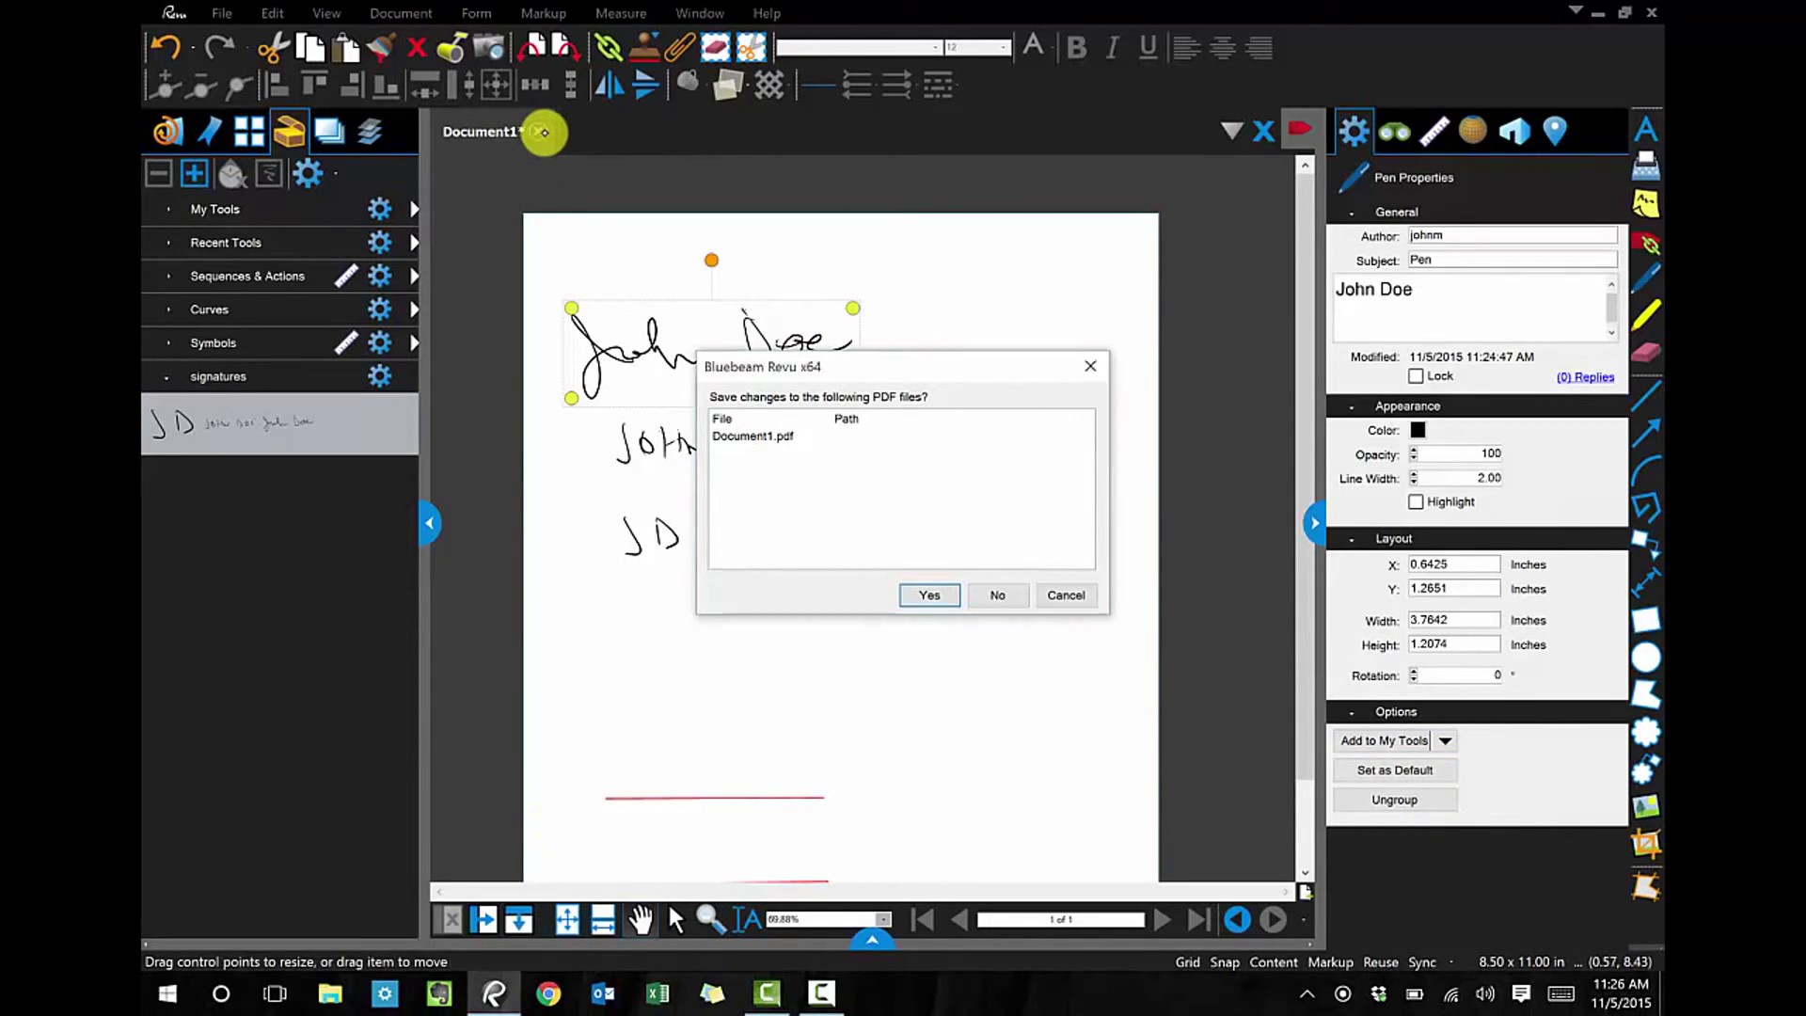
left_click(999, 594)
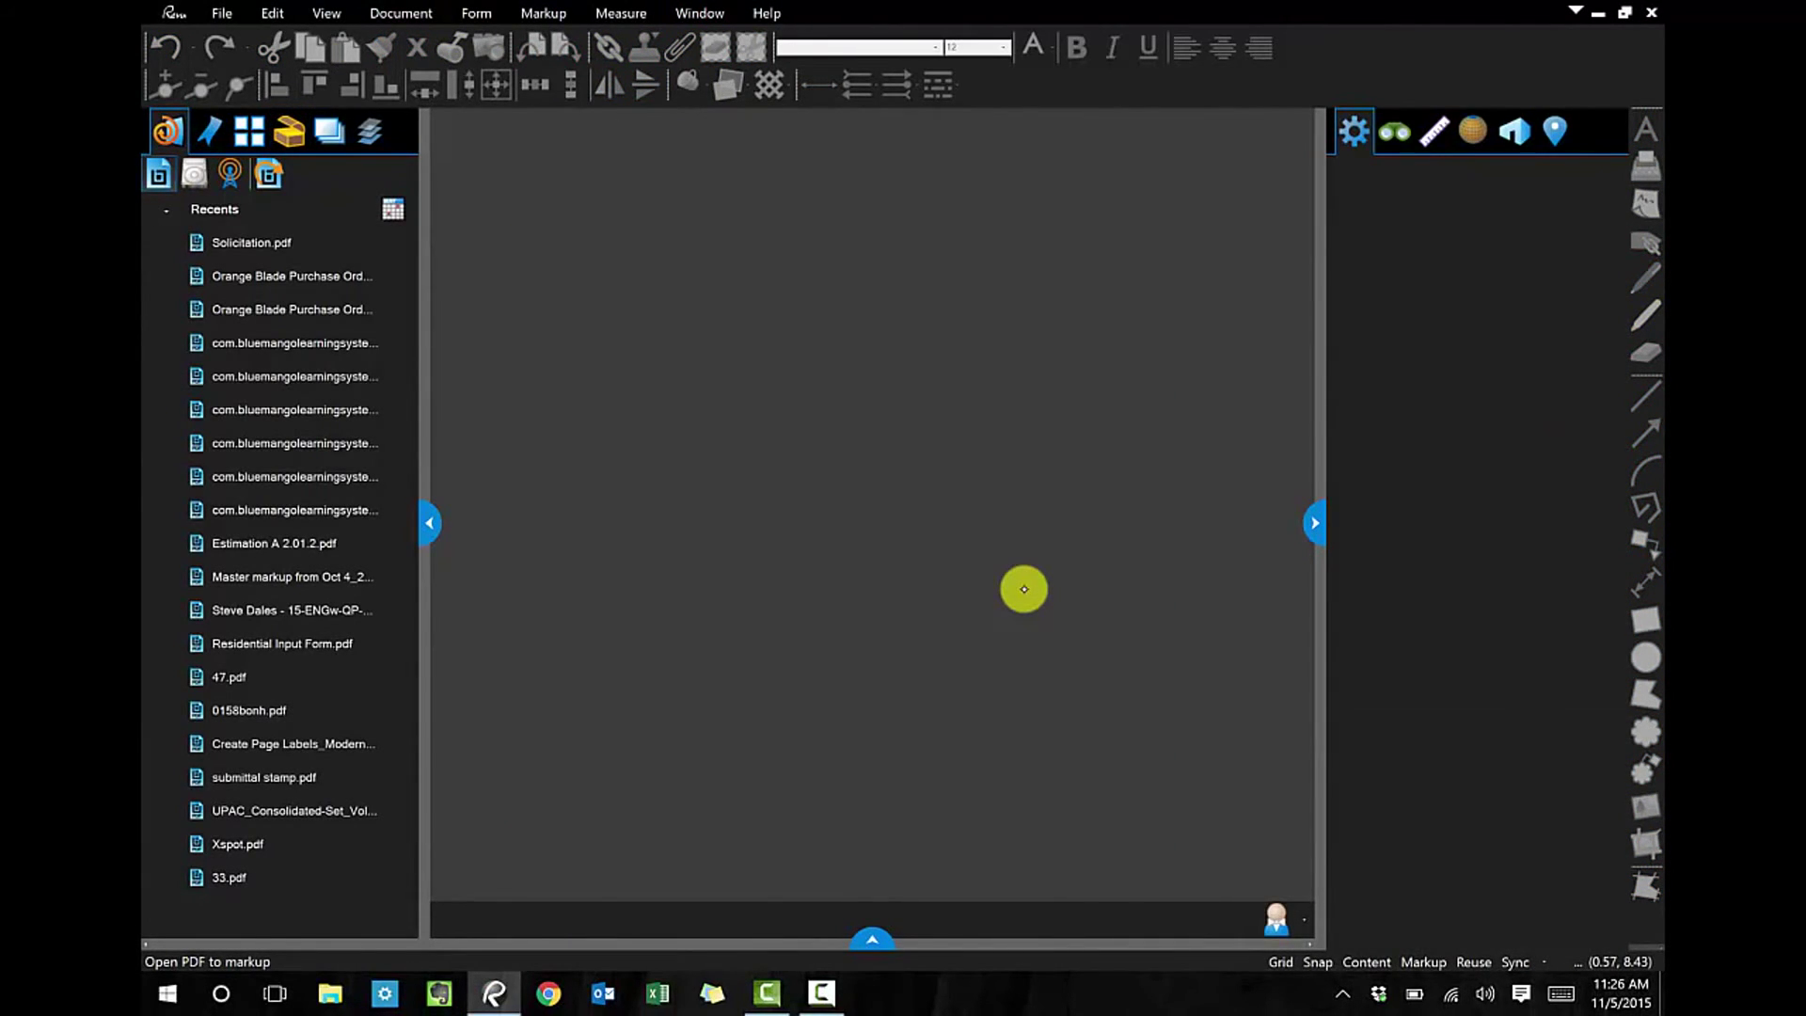
left_click(200, 17)
left_click(218, 79)
left_click(1015, 592)
left_click(568, 919)
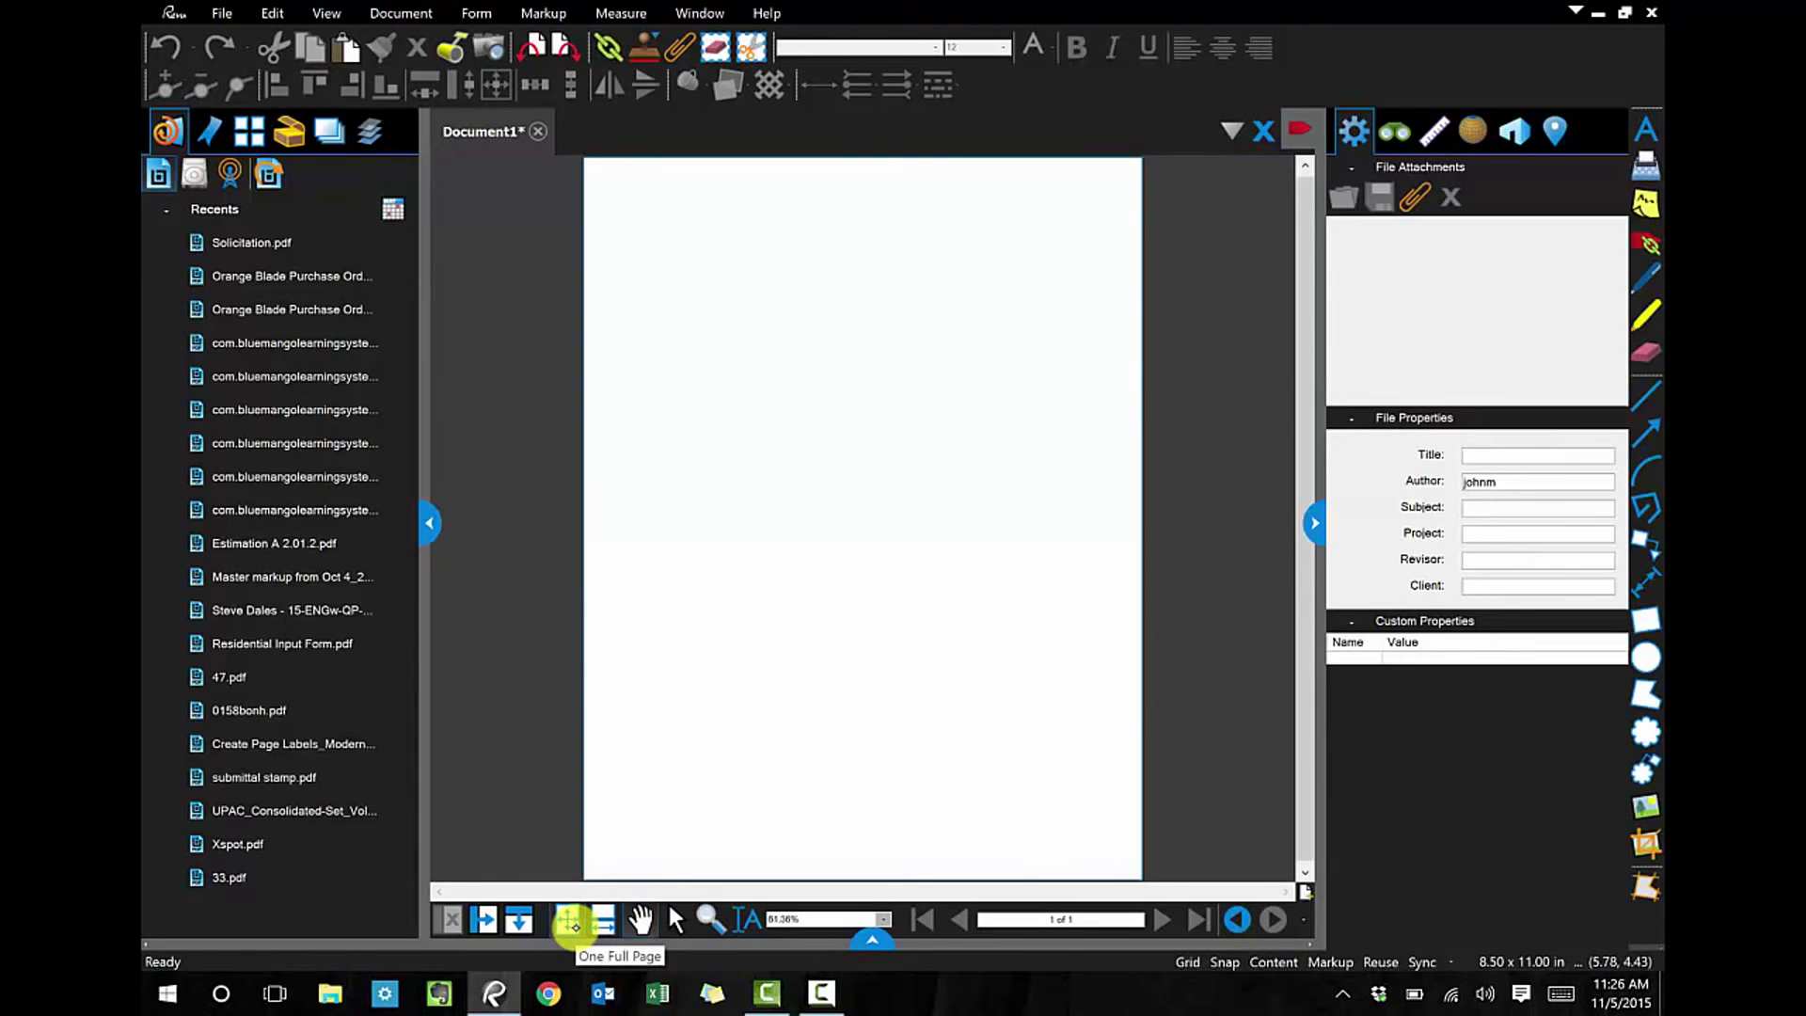
From the signatures tool set, place the John Doe signature on the page and the JD initials bottom-right
left_click(289, 131)
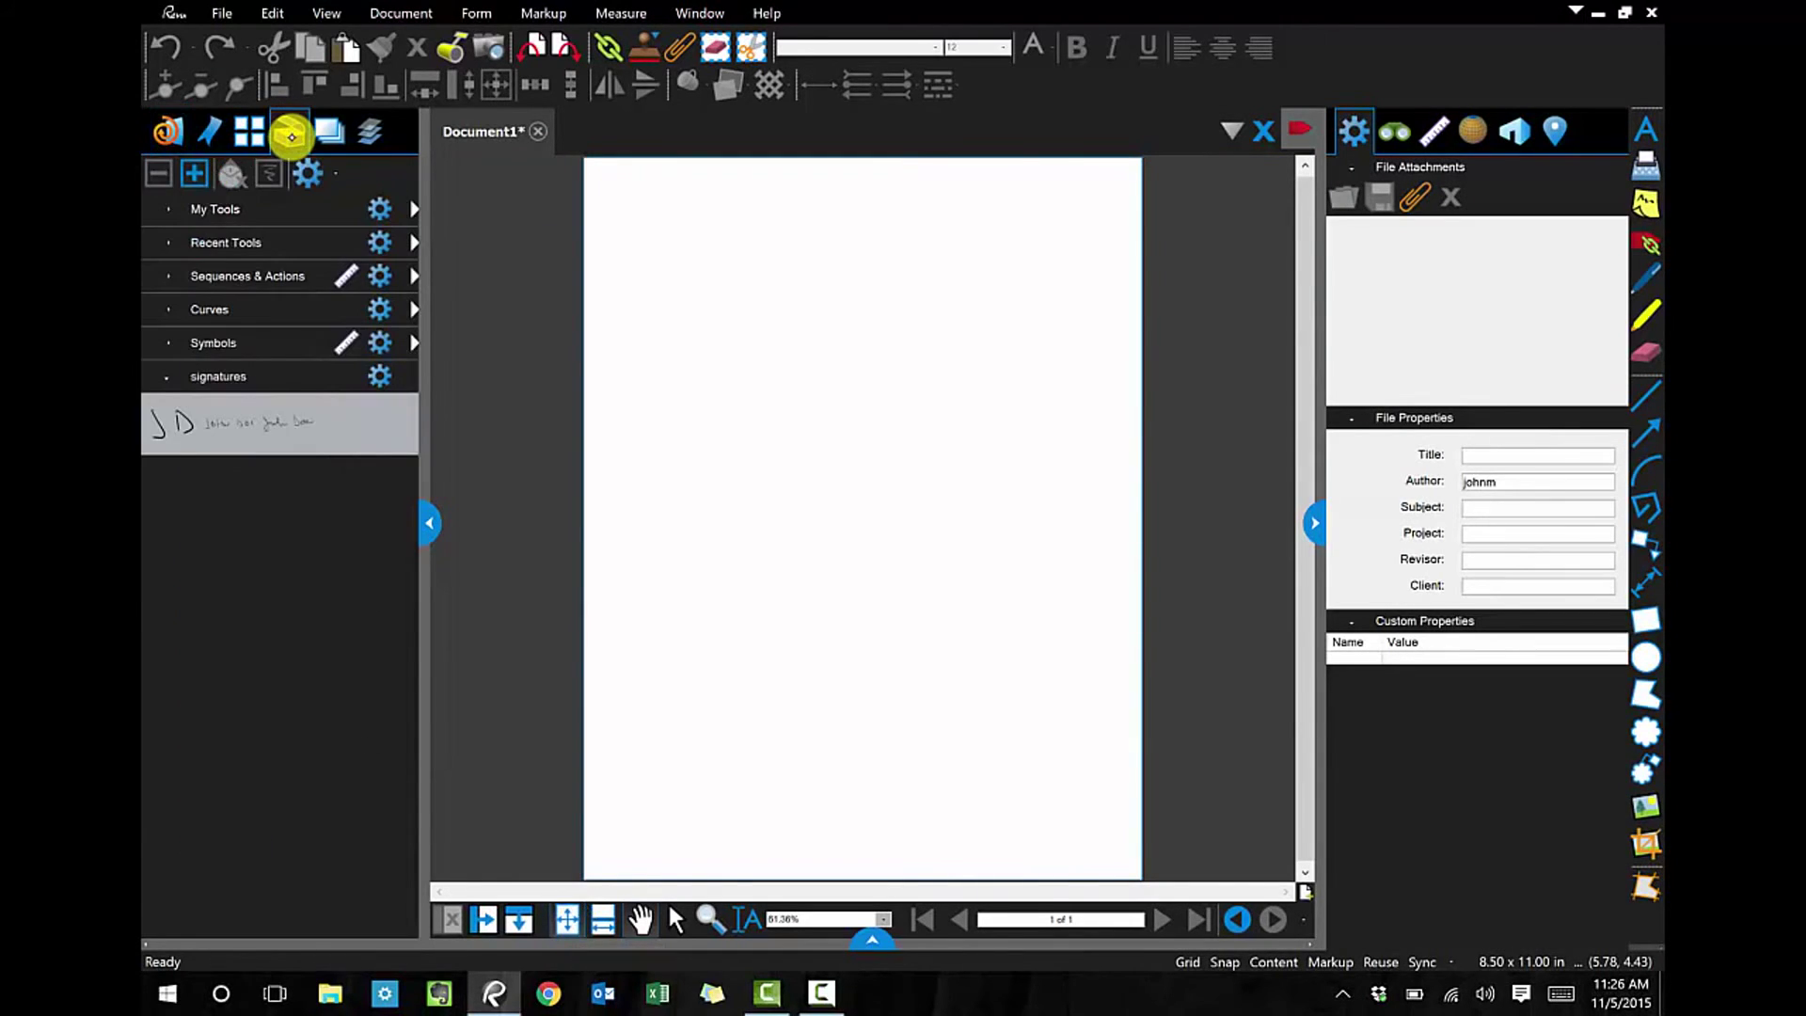
left_click_drag(358, 435, 731, 440)
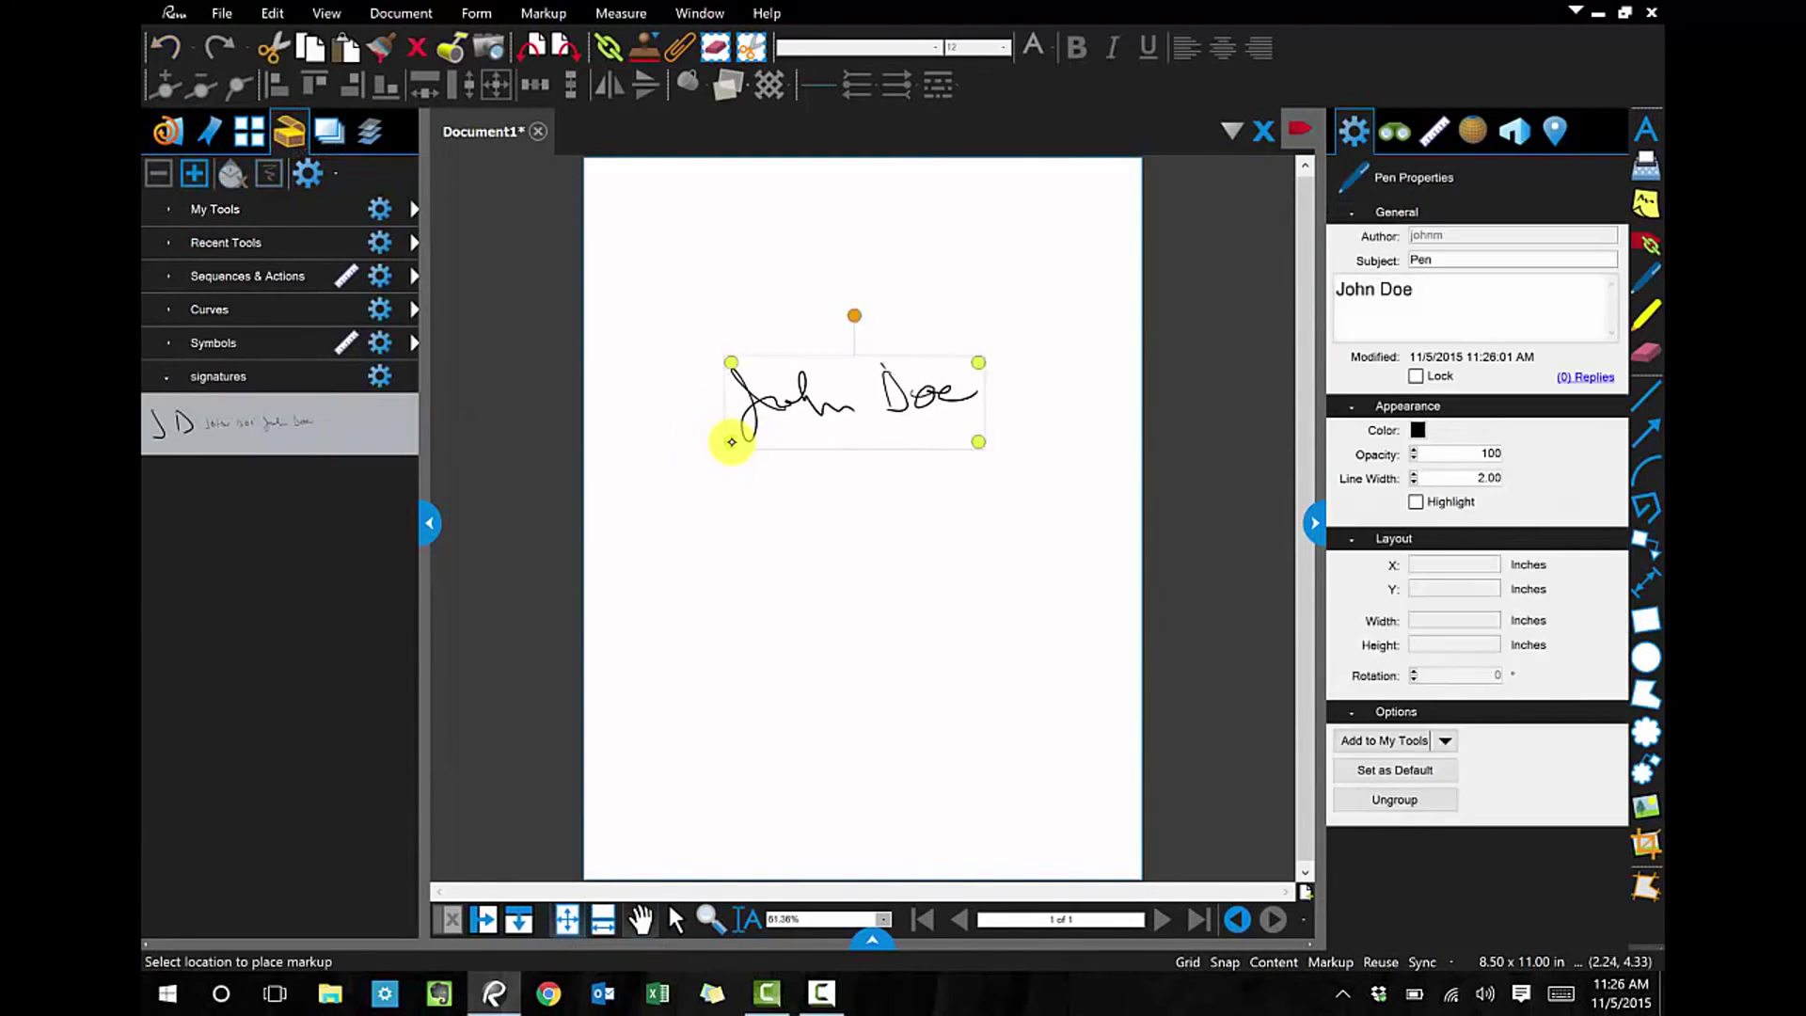
left_click(170, 421)
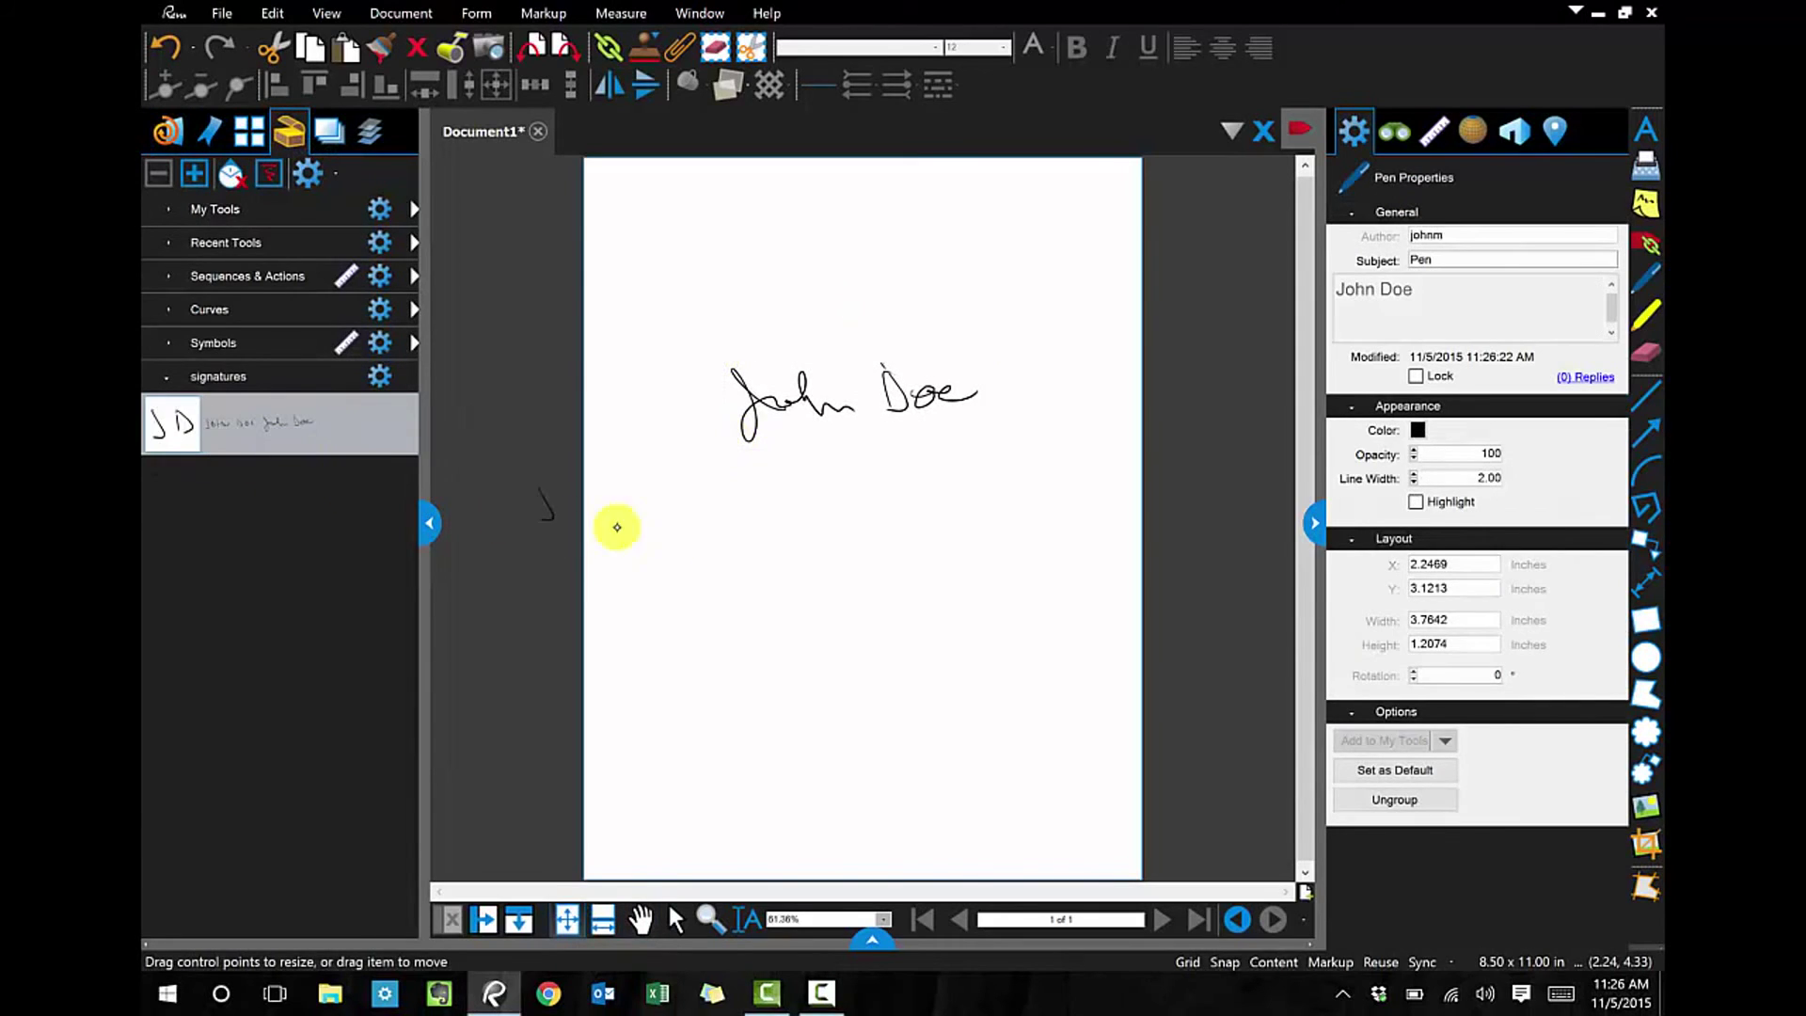
left_click(1081, 839)
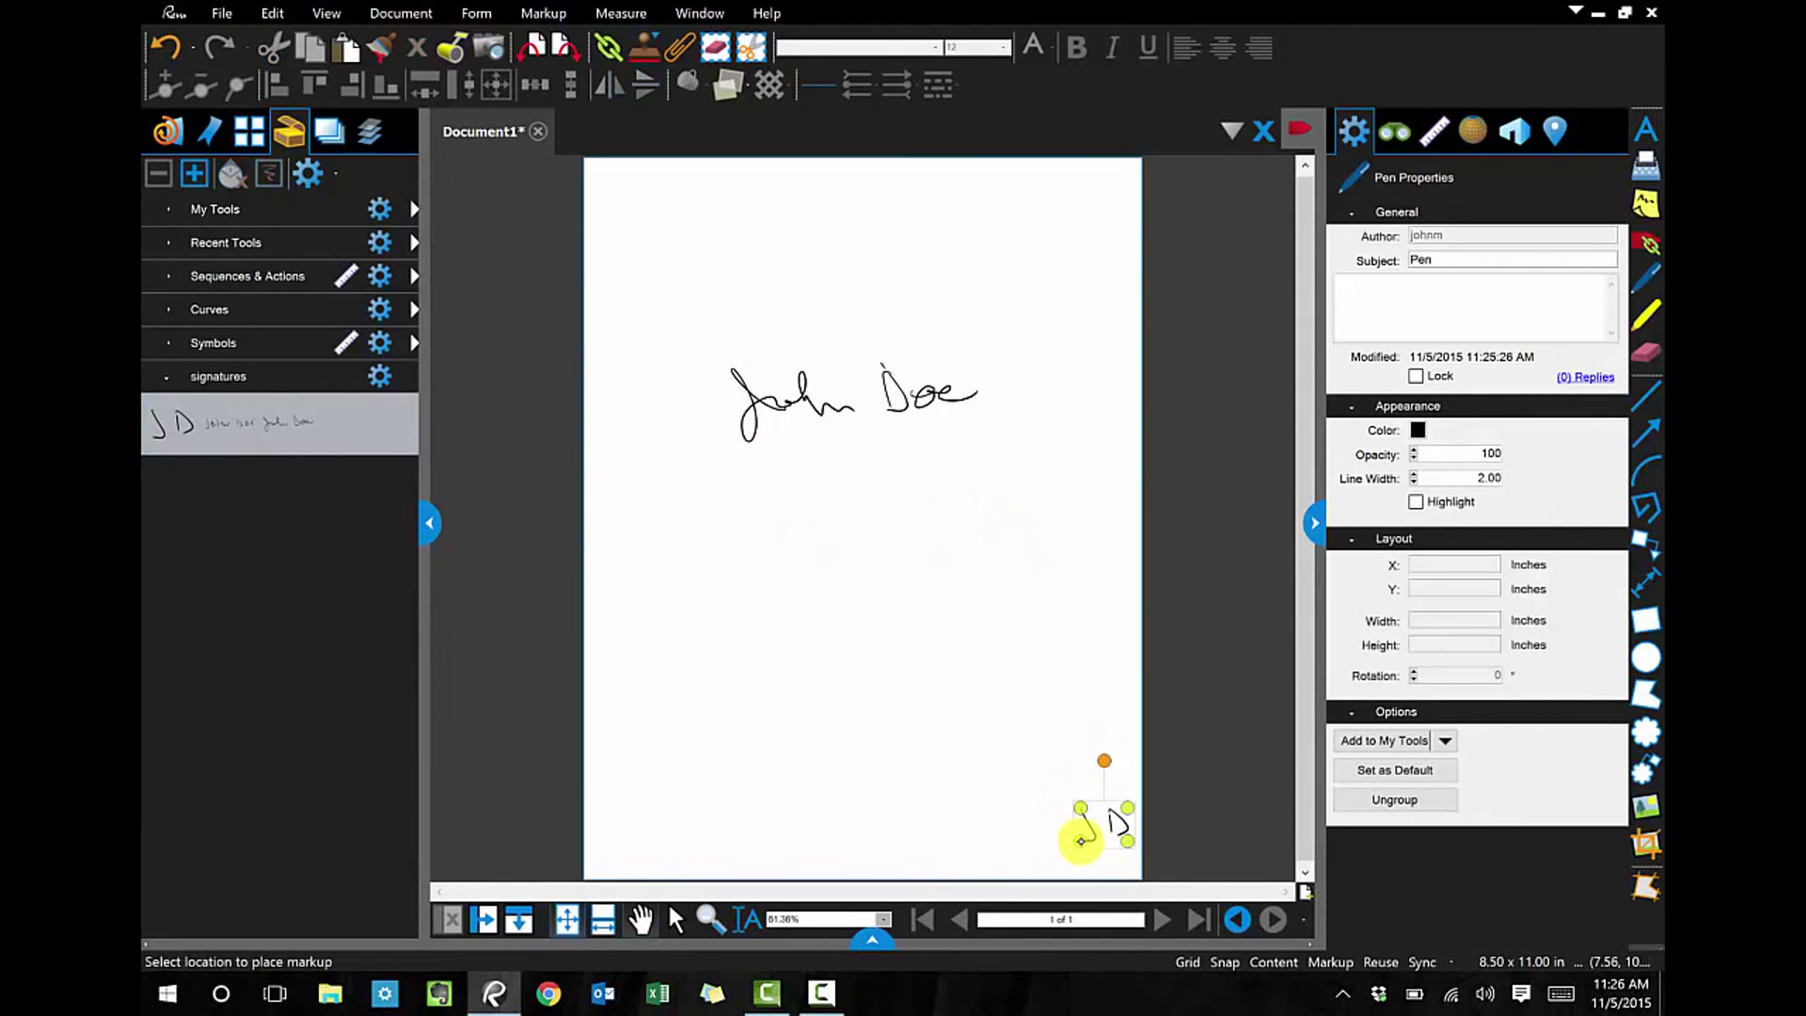
left_click(1230, 626)
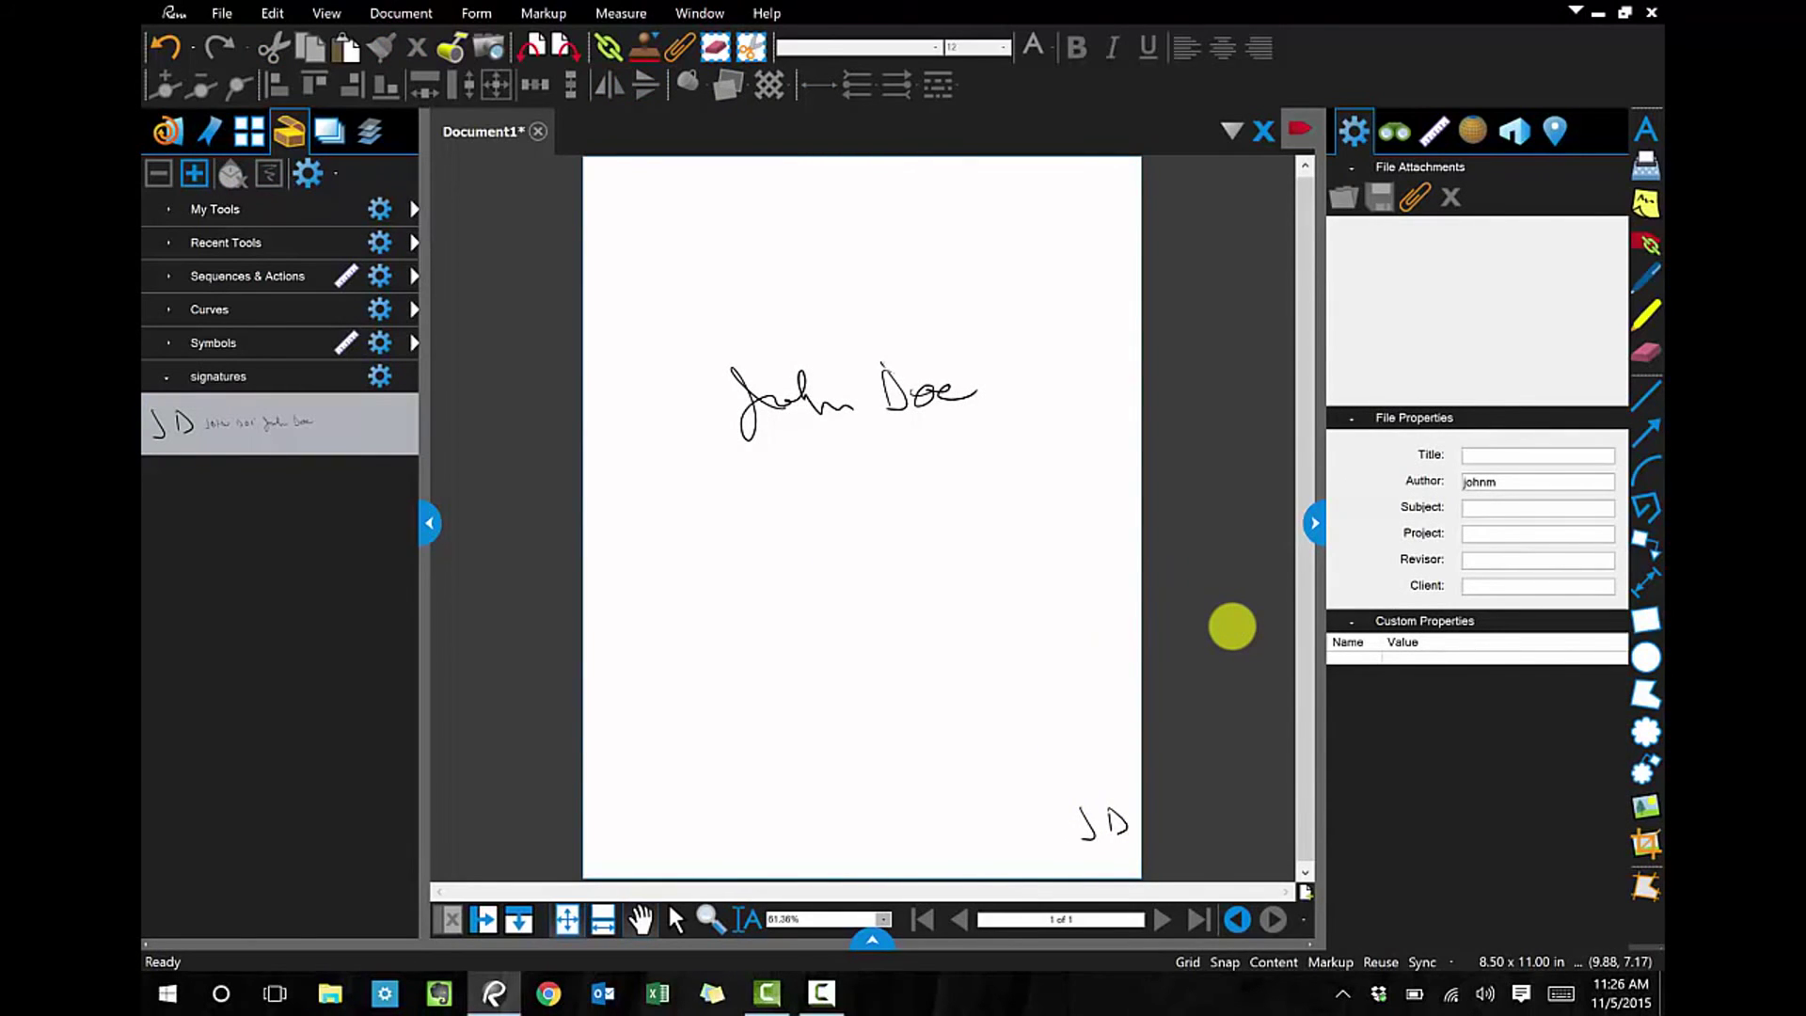
Adjust the placement, nudging the JD initials slightly up and left
left_click(825, 394)
mouse_move(826, 394)
left_mouse_down()
mouse_move(815, 520)
mouse_move(798, 427)
mouse_move(805, 452)
mouse_move(715, 329)
left_mouse_up()
left_click(1039, 837)
left_click_drag(1040, 837, 1012, 773)
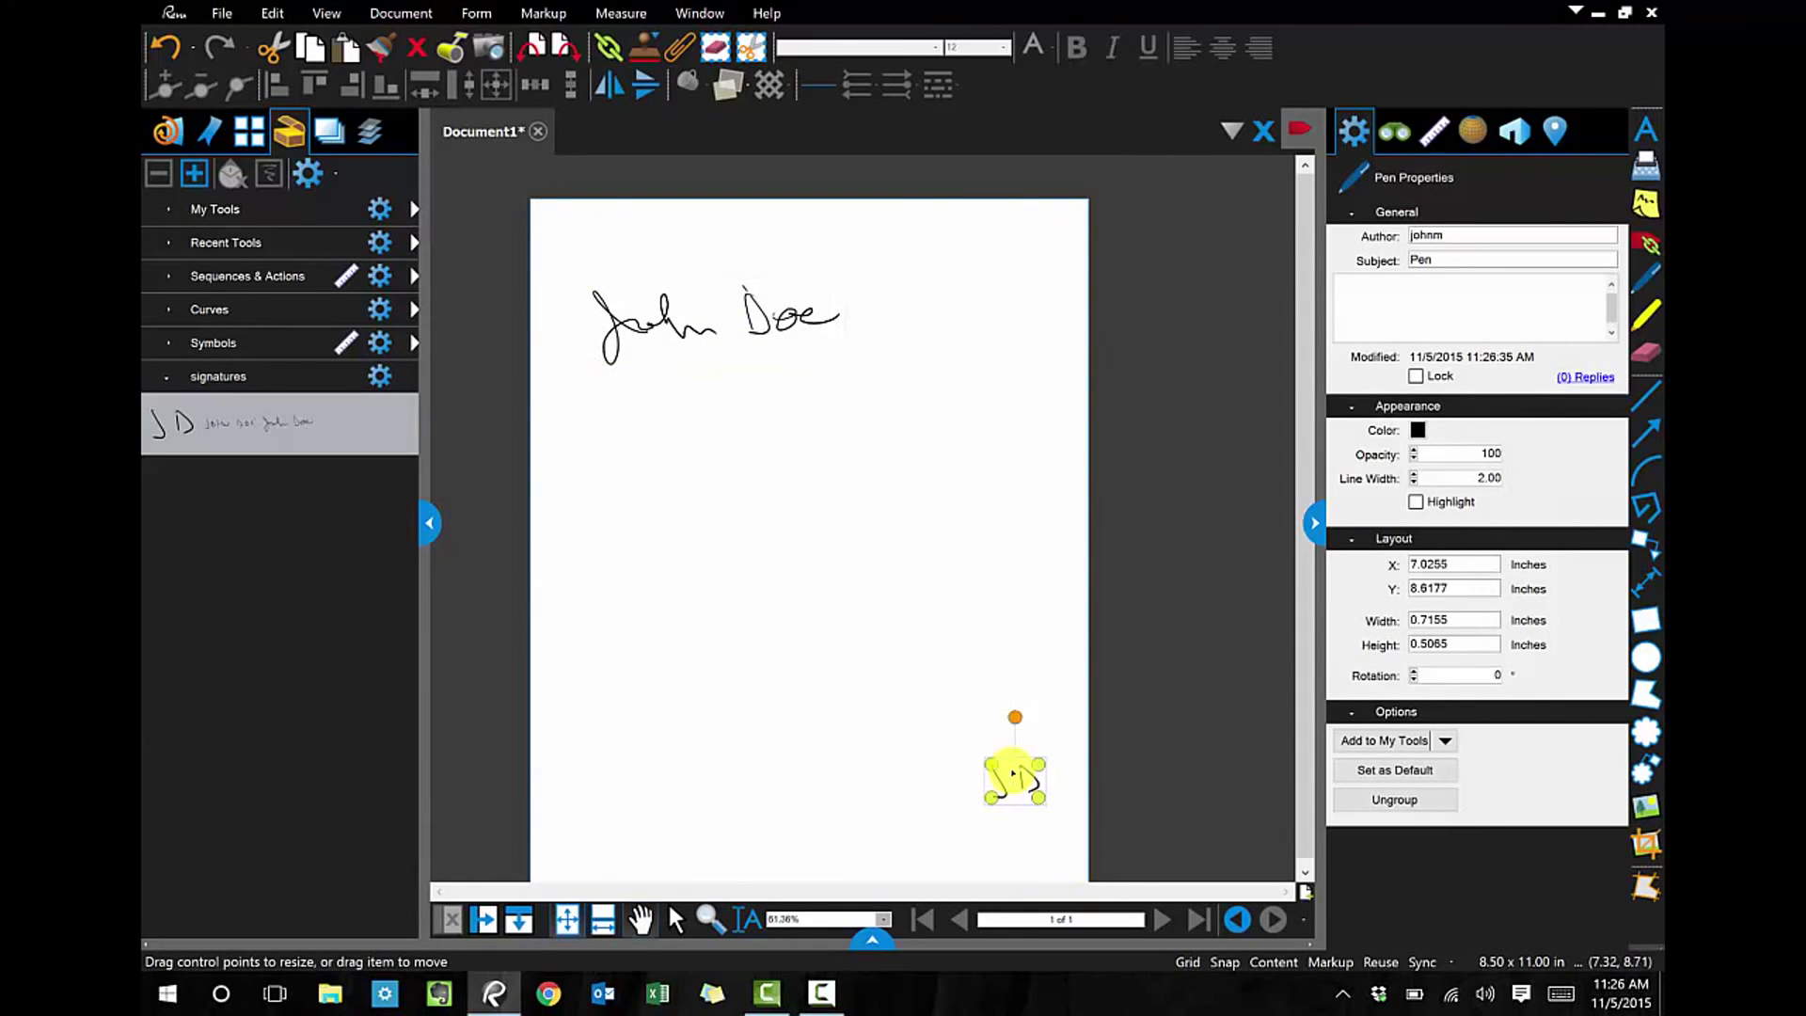
Flatten all markups so the signature and initials become permanent page content
left_click(455, 49)
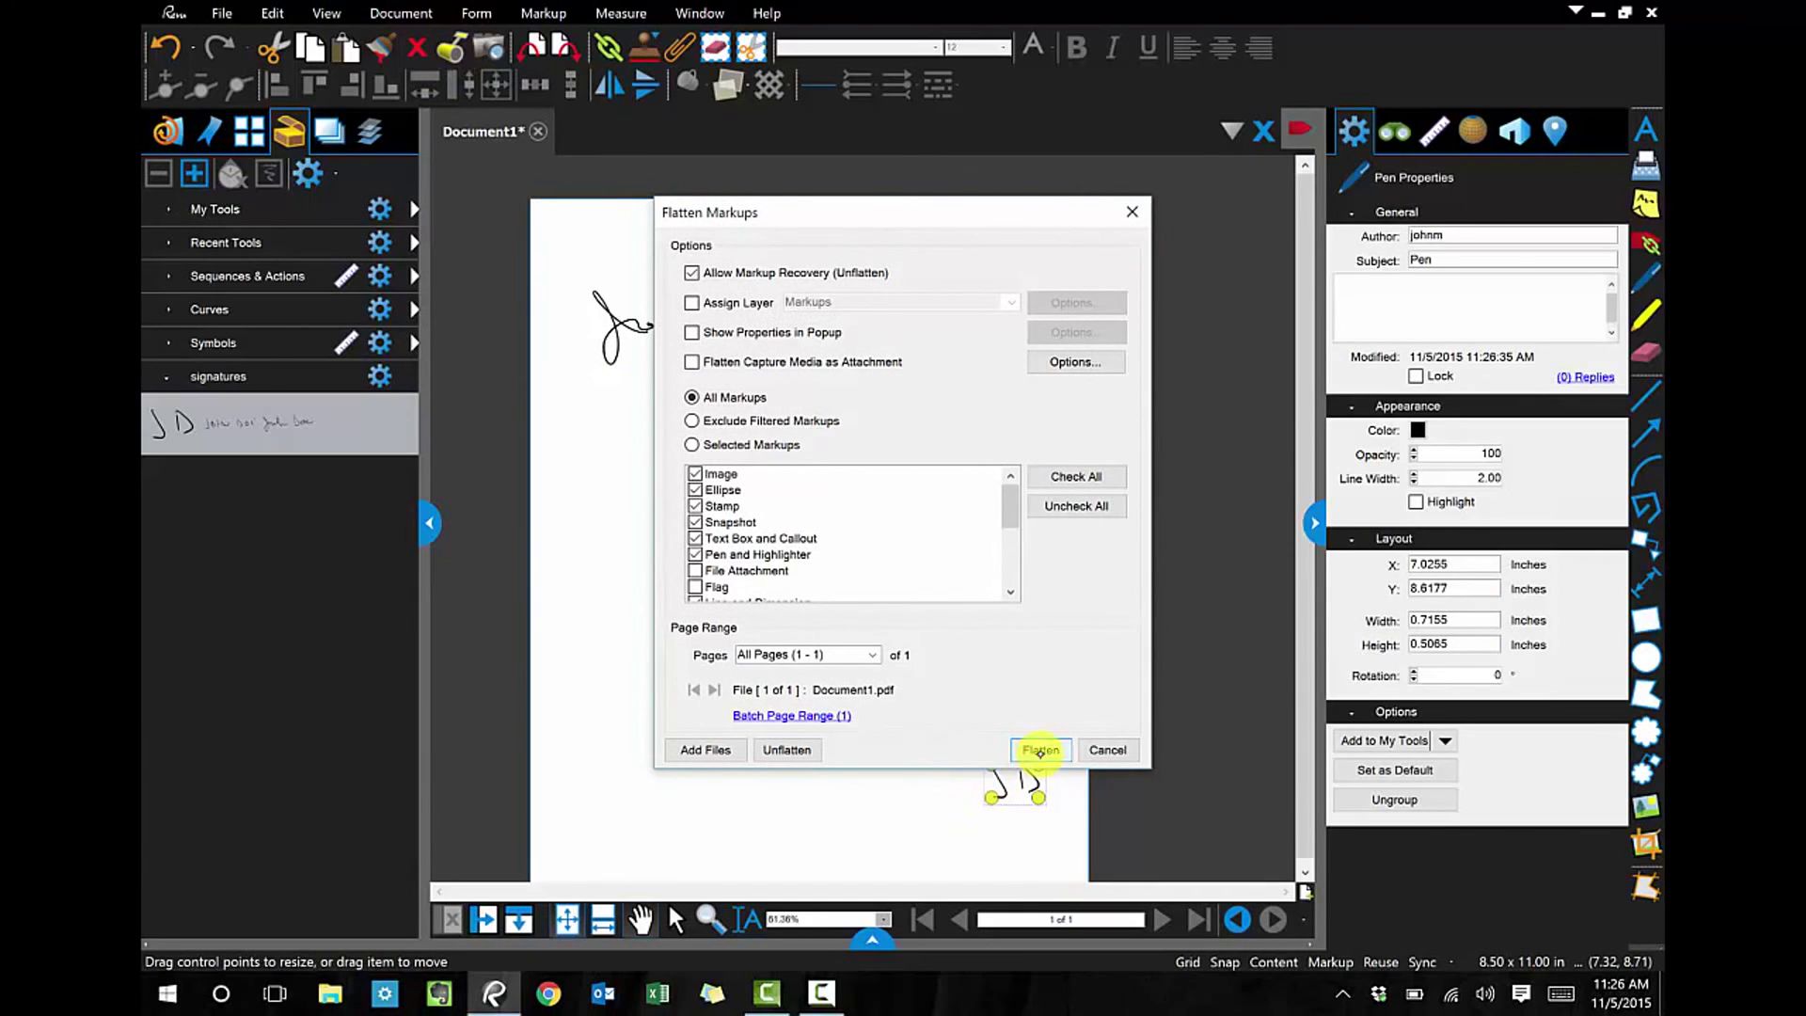
left_click(1041, 750)
left_click_drag(700, 270, 769, 341)
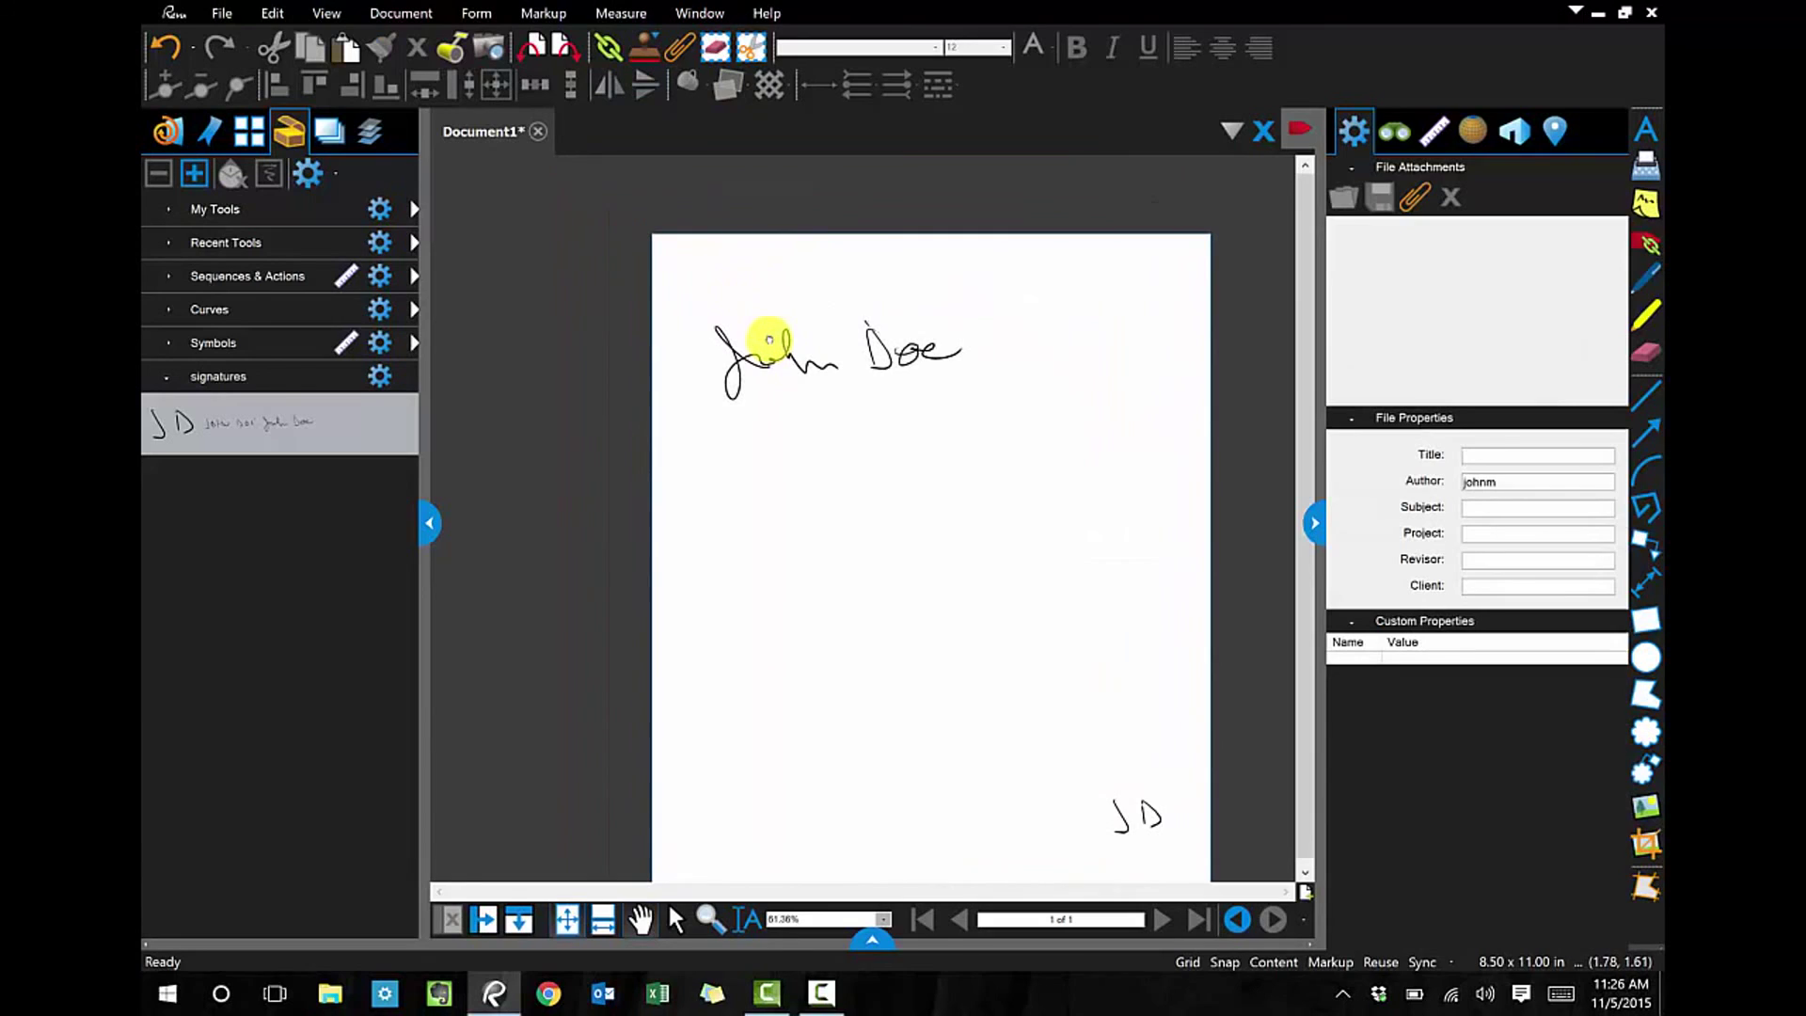